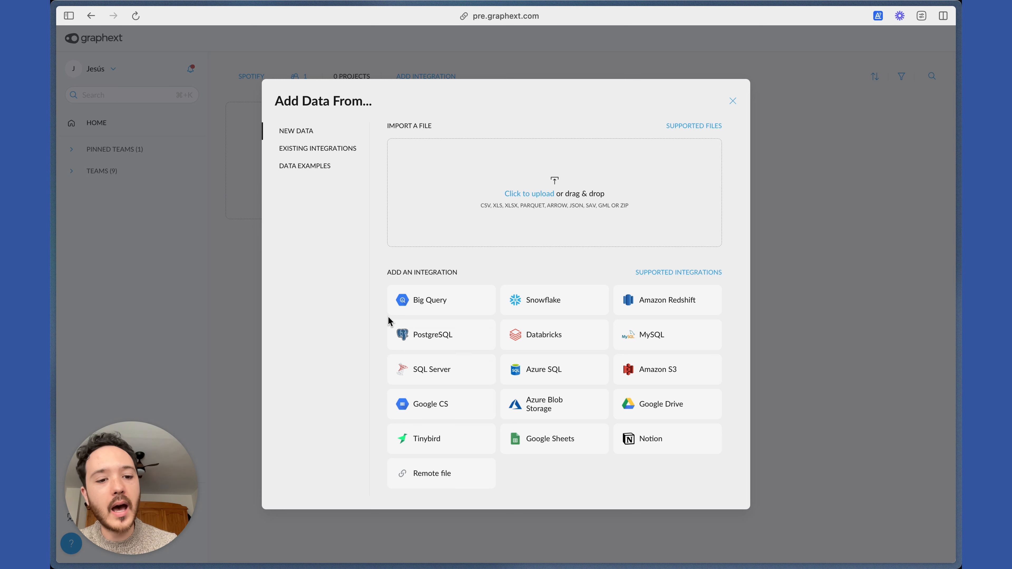
# Import the spotify_history file as a new project in the Spotify team and open that project.
pyautogui.press('super+Tab')
pyautogui.moveTo(639, 352); pyautogui.dragTo(585, 230)
pyautogui.click(367, 256)
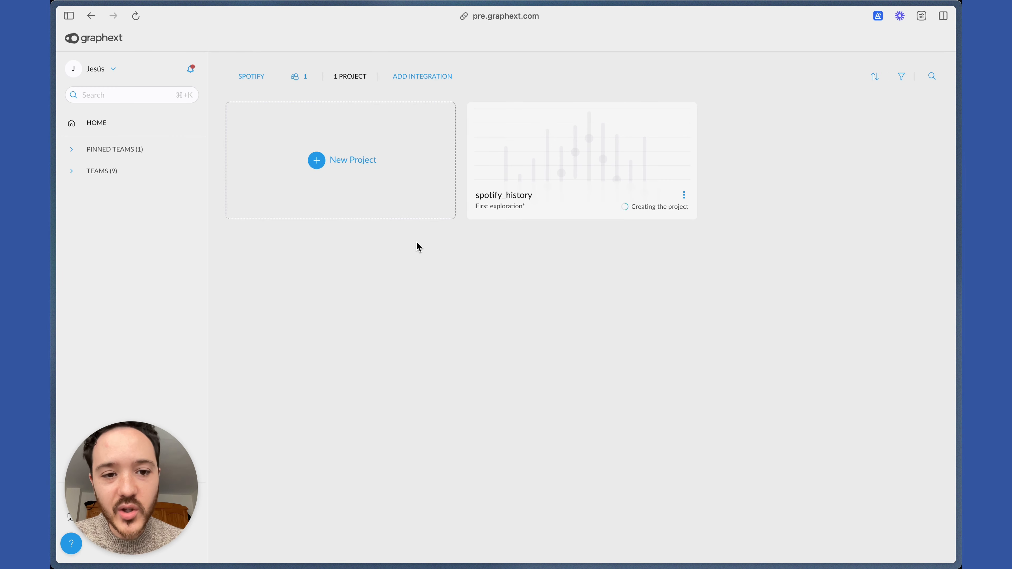
pyautogui.click(603, 191)
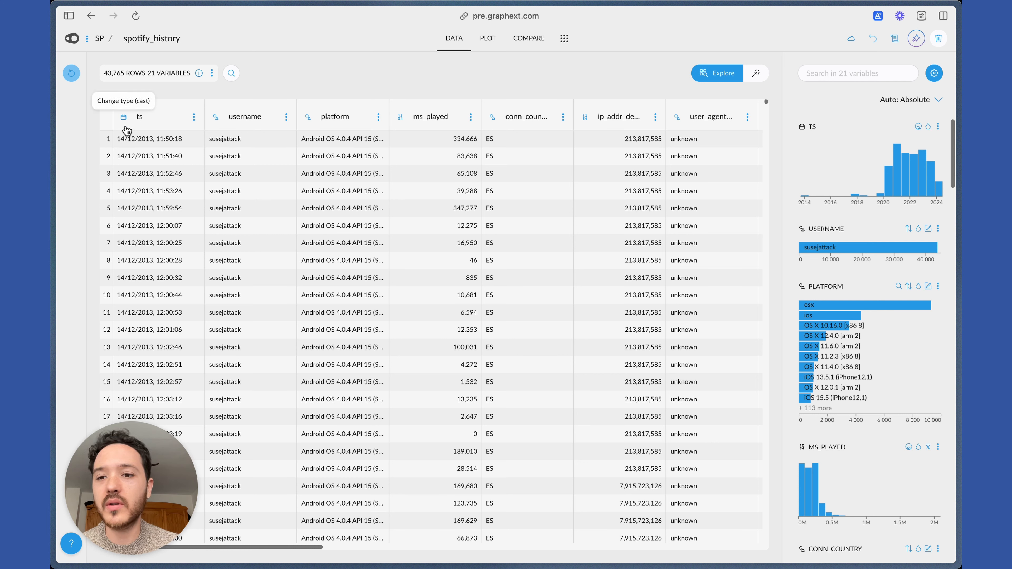
# Rename the master_metadata_track_name column to track.
pyautogui.click(132, 142)
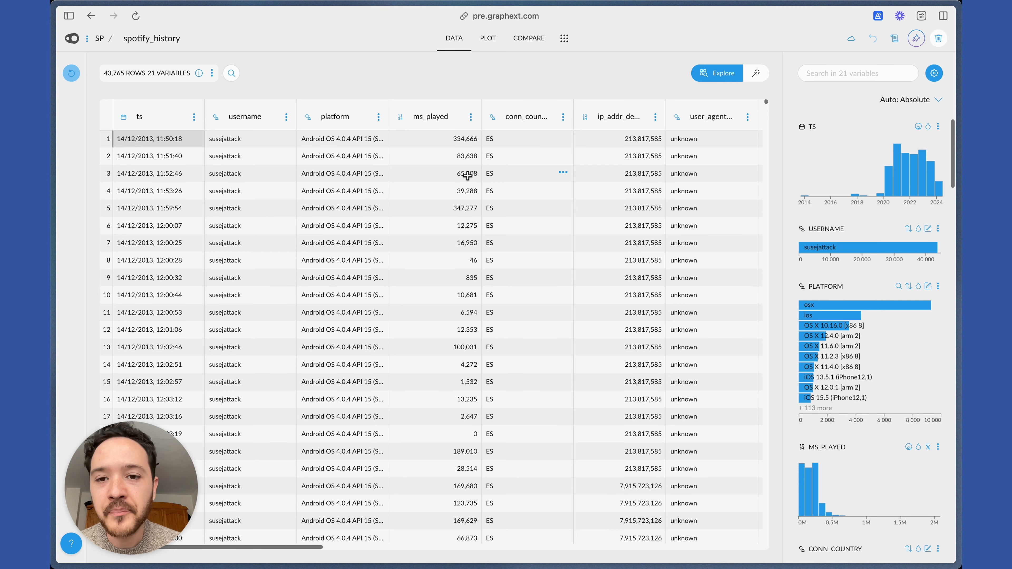
pyautogui.hscroll(2, 380, 163)
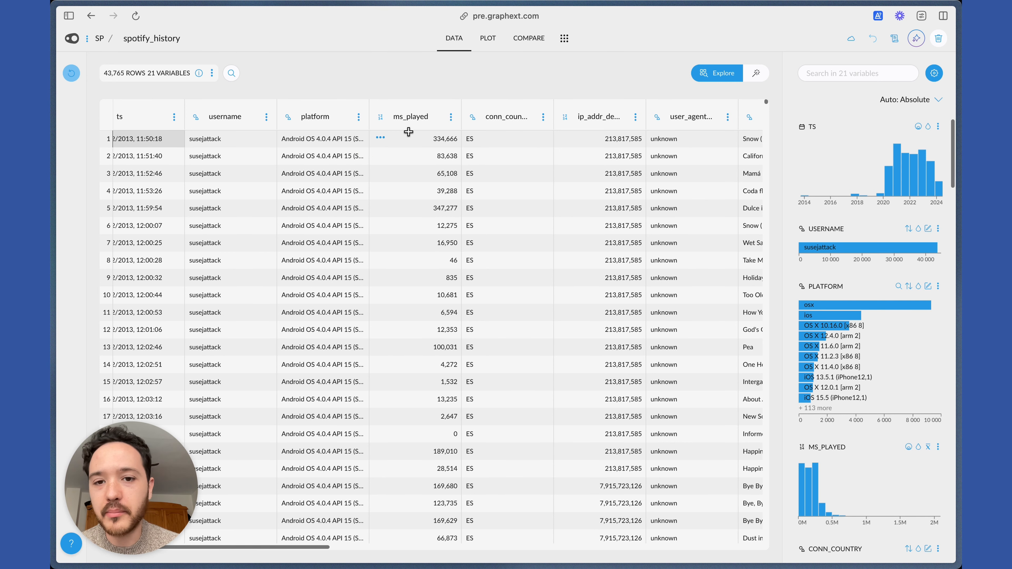
pyautogui.hscroll(2, 414, 178)
pyautogui.hscroll(8, 402, 185)
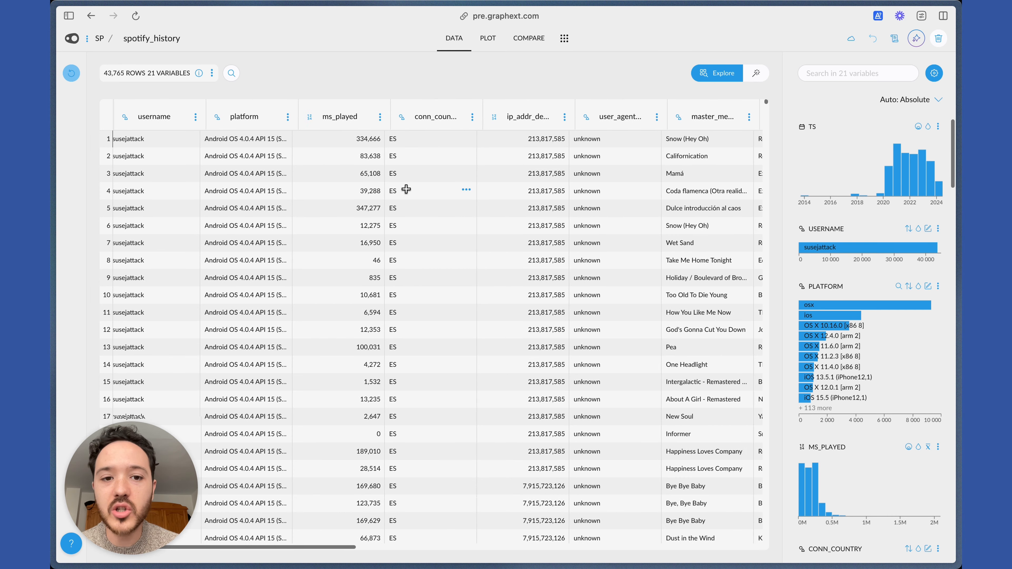
pyautogui.hscroll(7, 416, 181)
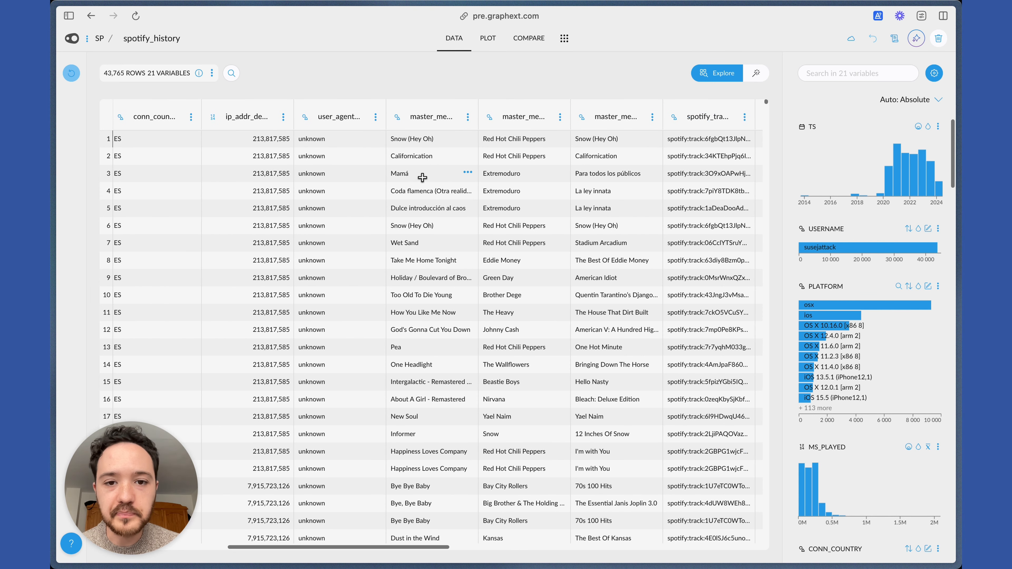
pyautogui.click(434, 120)
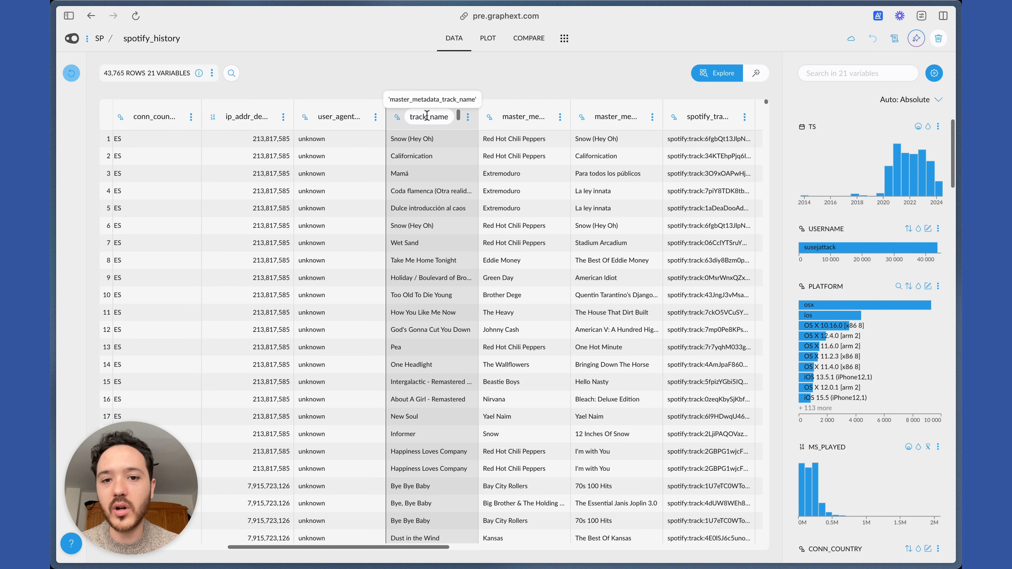
pyautogui.doubleClick(426, 115)
pyautogui.write('tra')
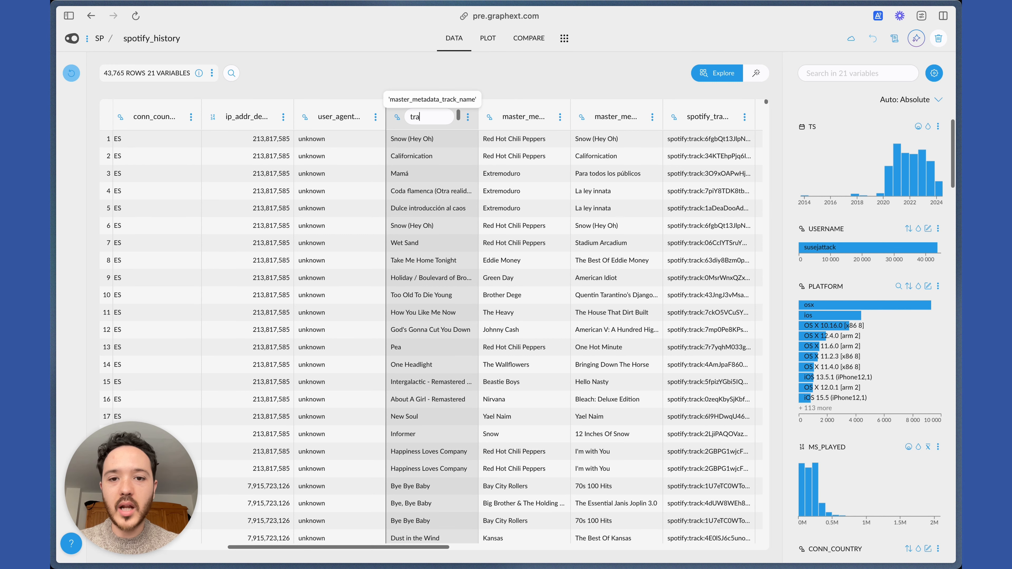
pyautogui.write('ck')
pyautogui.press('Return')
# Rename the master_metadata_album_artist_name column to artist.
pyautogui.click(522, 116)
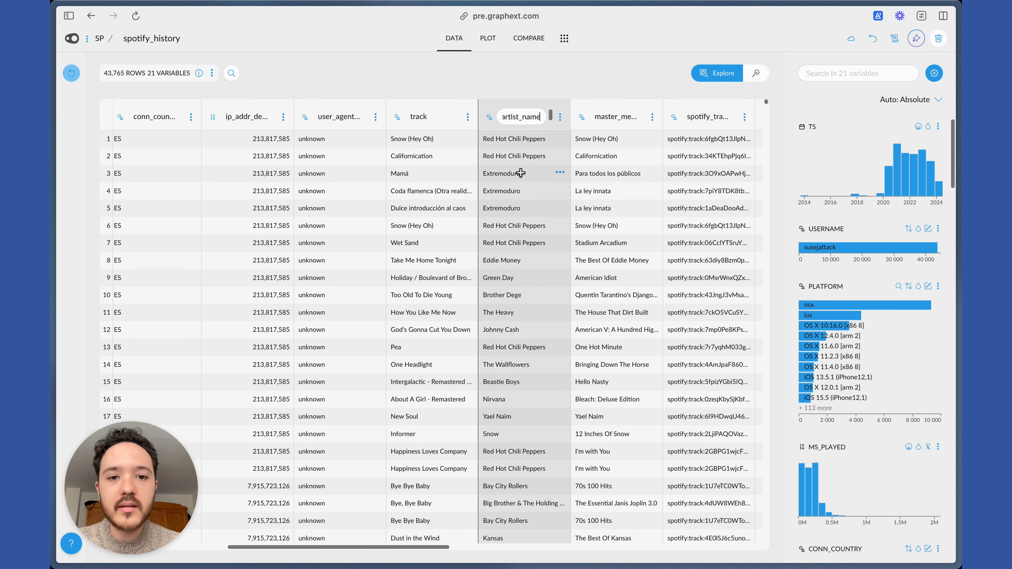
pyautogui.press('super+a')
pyautogui.write('a')
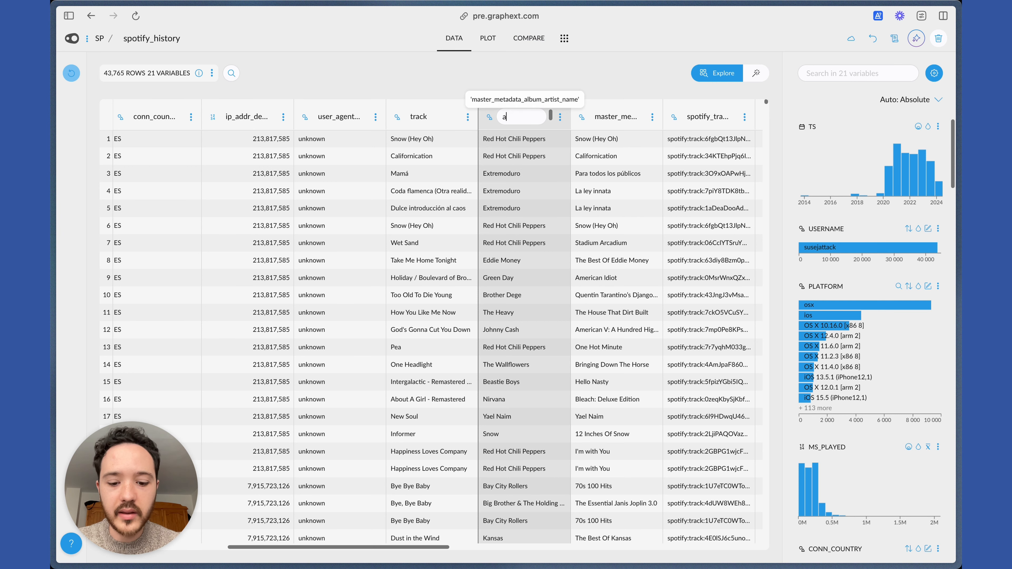
pyautogui.press('Return')
# Rename the master_metadata_album_album_name column to album.
pyautogui.doubleClick(615, 117)
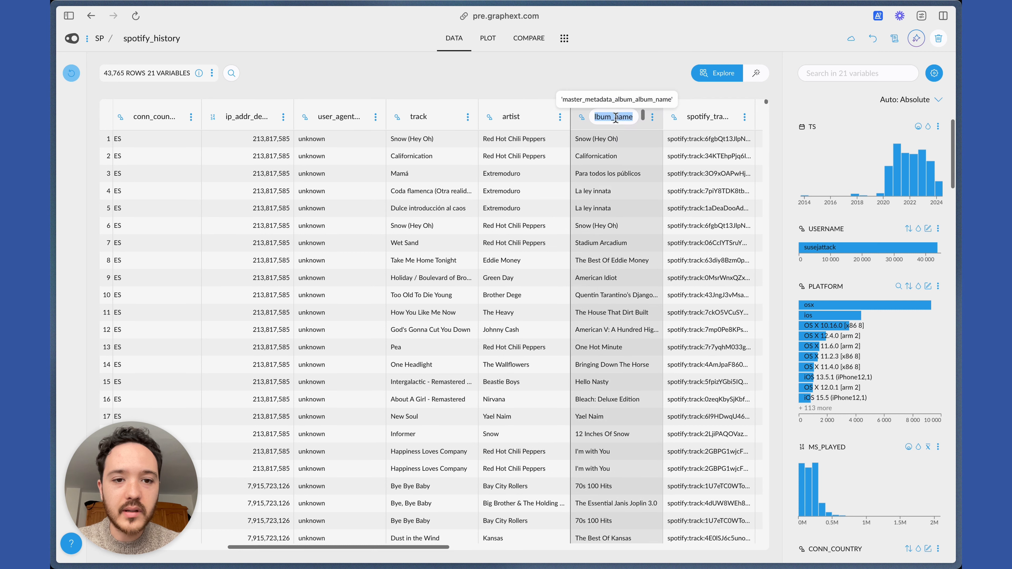
pyautogui.write('album')
pyautogui.press('Return')
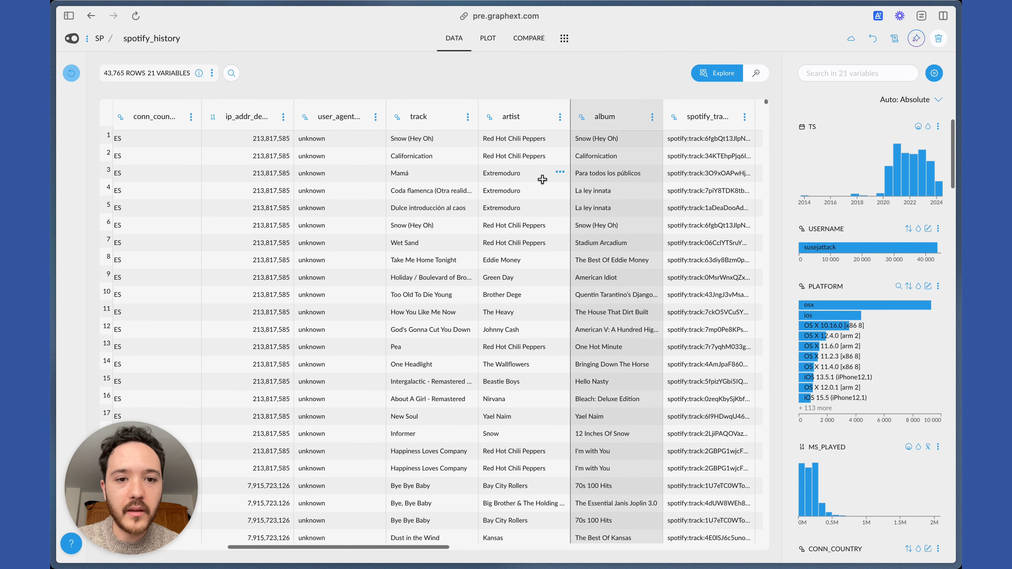
pyautogui.click(502, 166)
# Examine the remaining columns of the table, including reason_start, reason_end, shuffle, skipped, offline and incognito, and return to the first column.
pyautogui.hscroll(10, 617, 167)
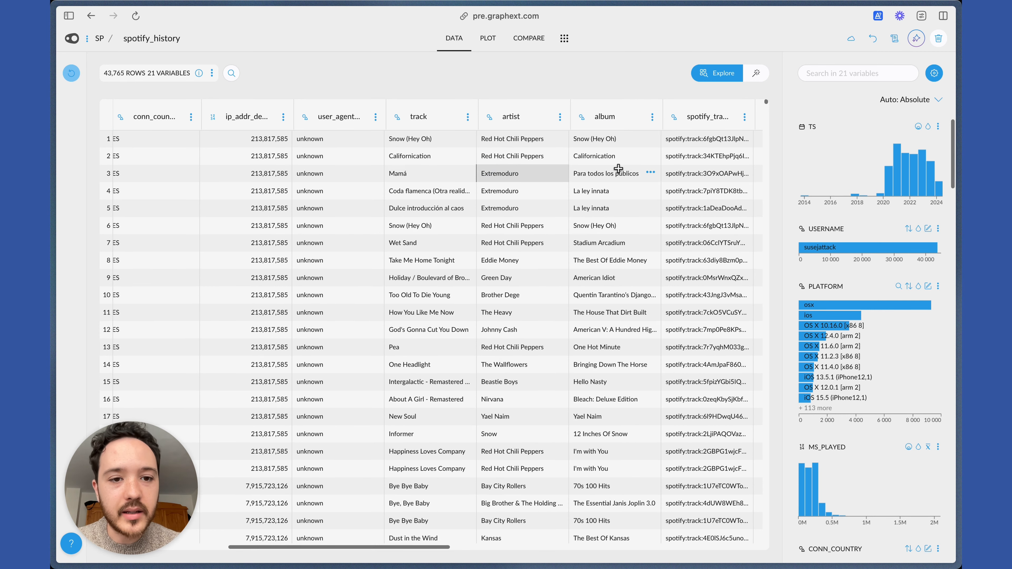
pyautogui.hscroll(3, 618, 168)
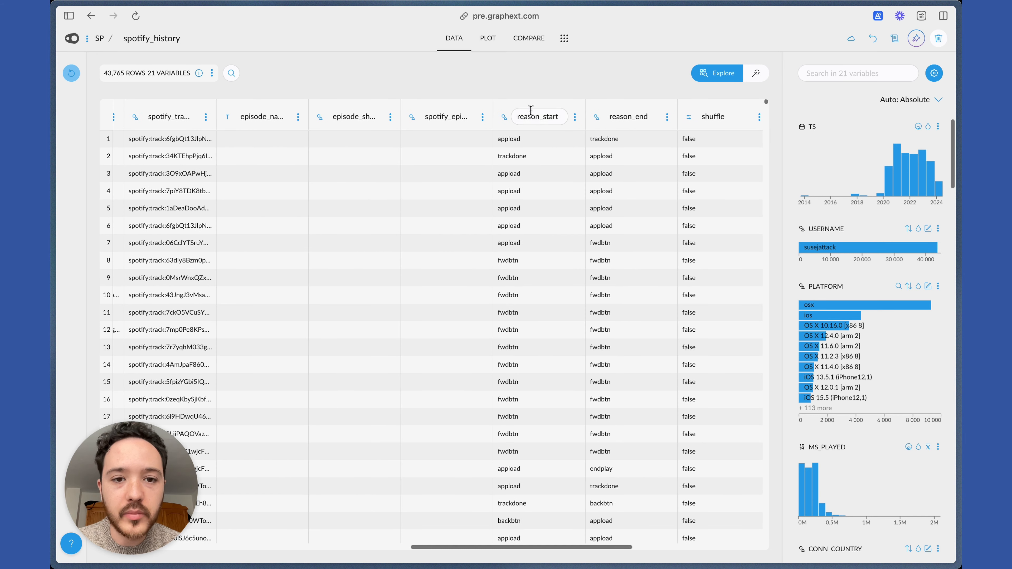
pyautogui.hscroll(6, 621, 208)
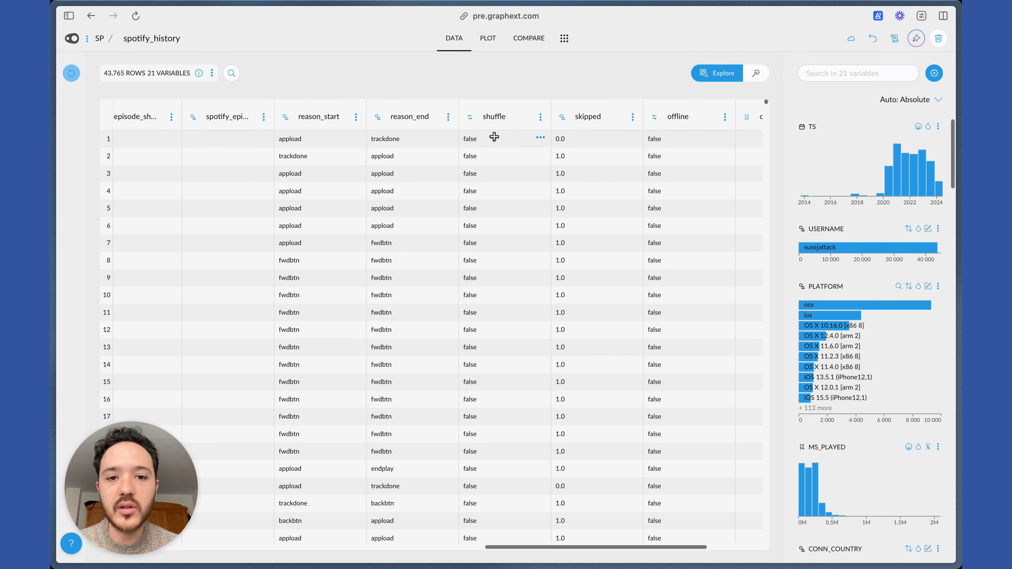
pyautogui.hscroll(1, 519, 337)
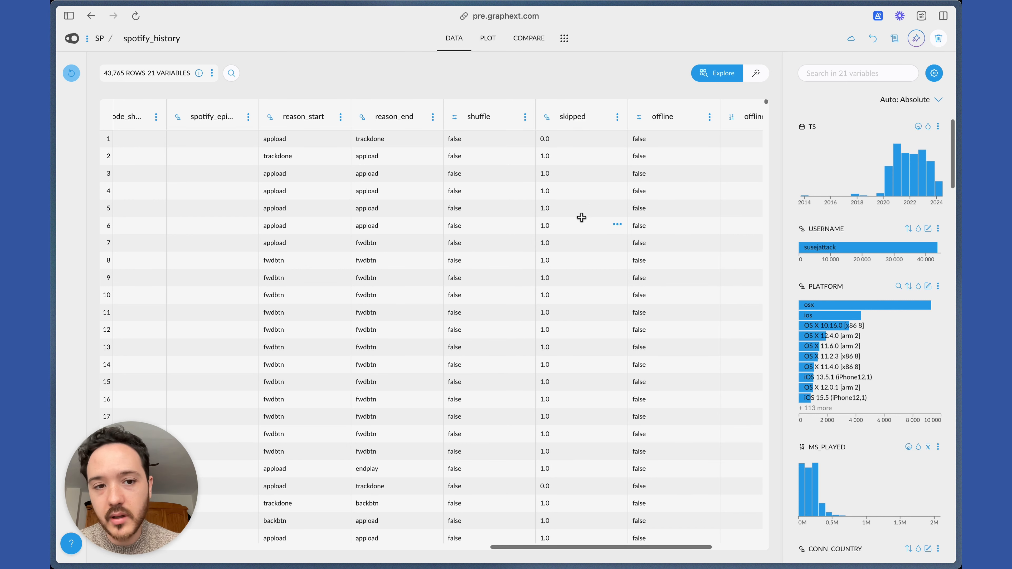
pyautogui.hscroll(3, 576, 220)
pyautogui.scroll(-5, 536, 321)
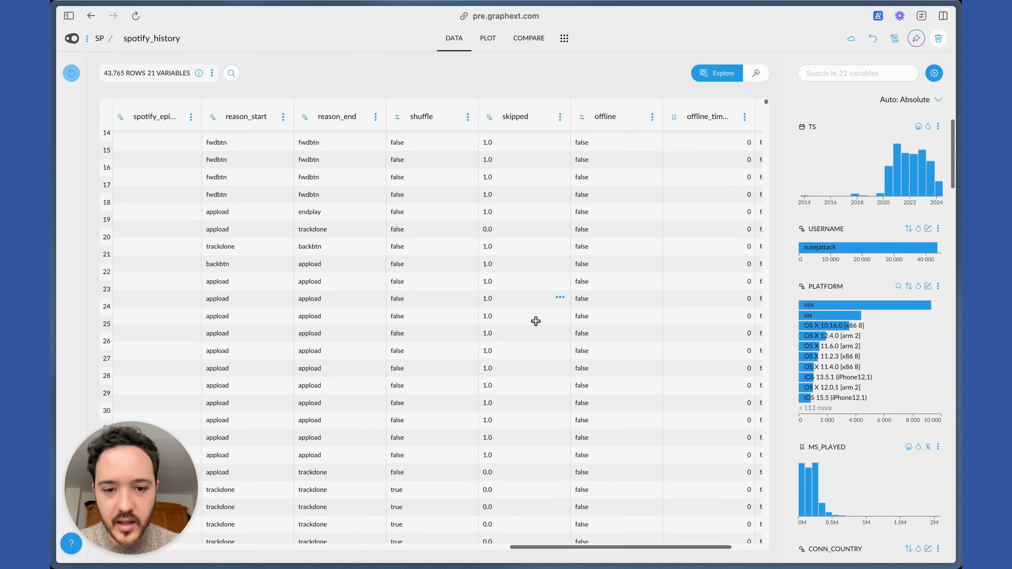
pyautogui.scroll(-5, 536, 321)
pyautogui.hscroll(1, 535, 321)
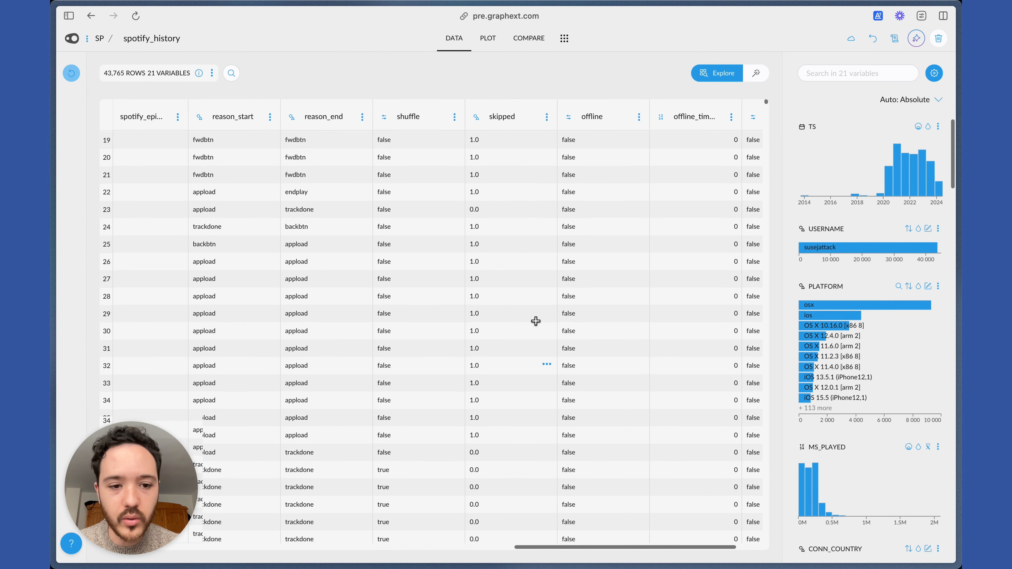
pyautogui.hscroll(2, 550, 360)
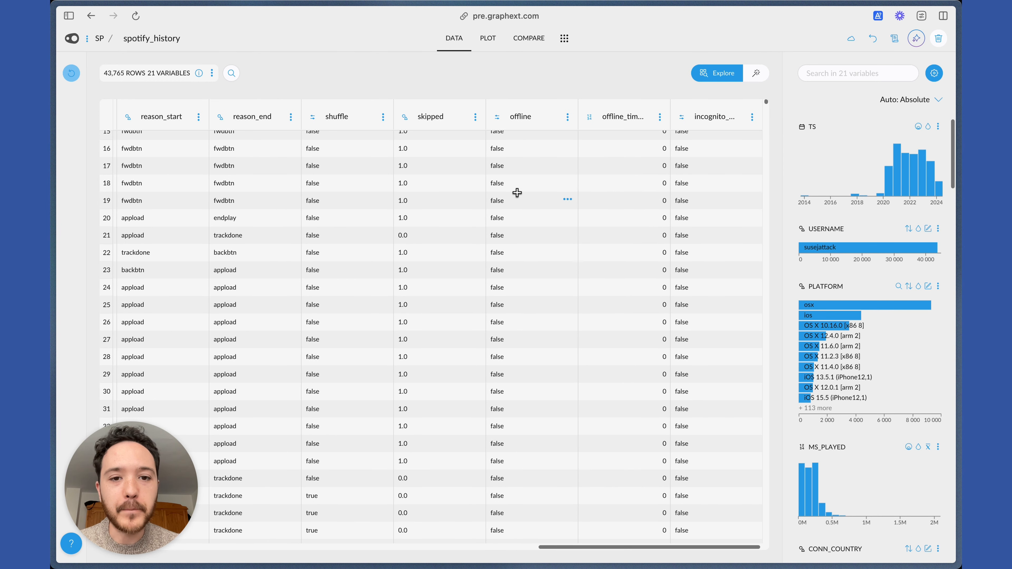
pyautogui.scroll(3, 520, 199)
pyautogui.hscroll(-10, 462, 252)
pyautogui.hscroll(-10, 462, 251)
pyautogui.scroll(2, 462, 252)
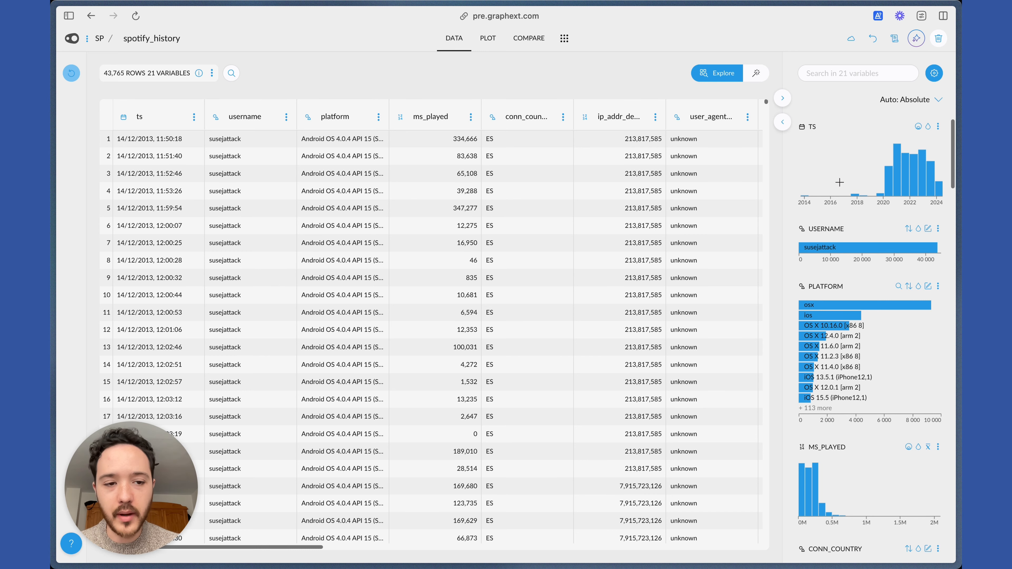
# Select the rows from about 23/06/2019 to 11/09/2021 in the ts distribution chart.
pyautogui.moveTo(883, 169); pyautogui.dragTo(873, 234)
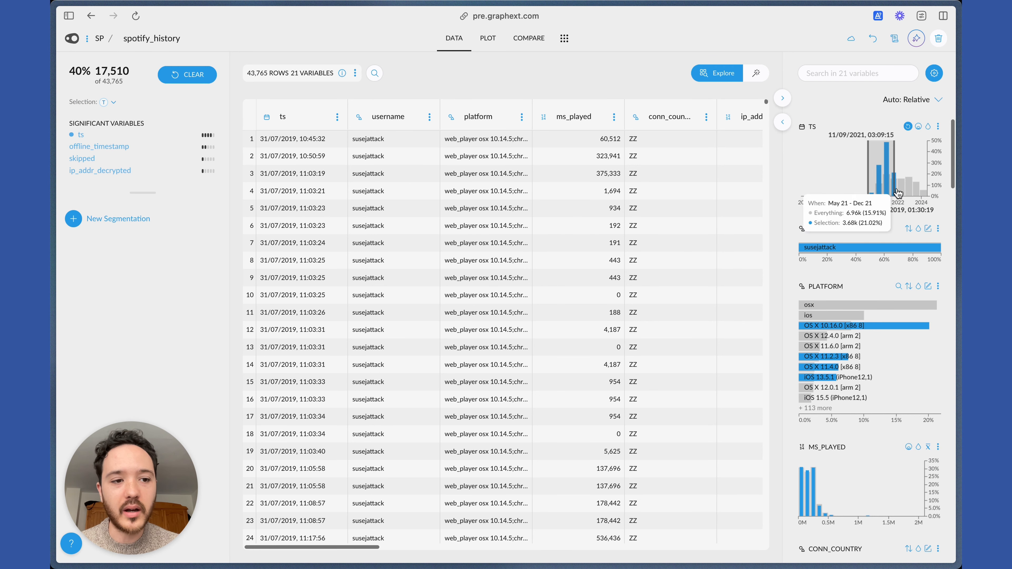
pyautogui.scroll(-1, 836, 259)
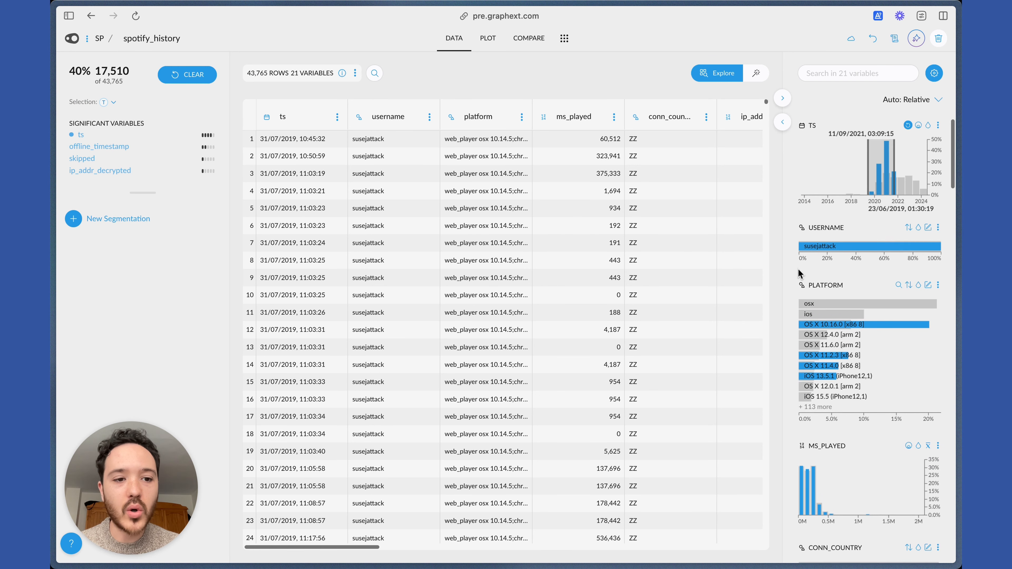
pyautogui.scroll(1, 852, 196)
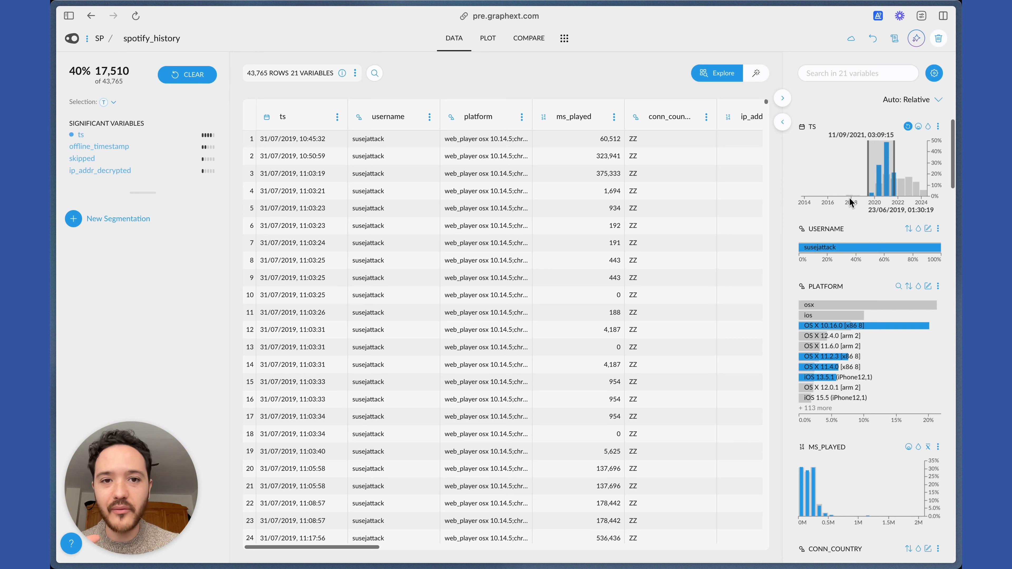
# Pin the track variable's chart beside the selection summary and shrink the significant variables list to give it more room.
pyautogui.scroll(-15, 825, 233)
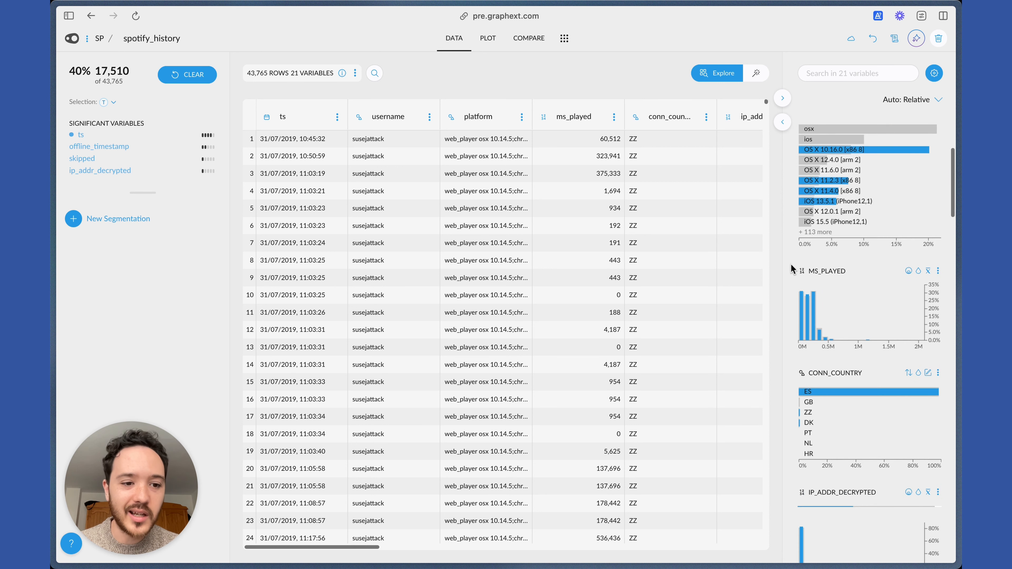
pyautogui.scroll(-5, 791, 268)
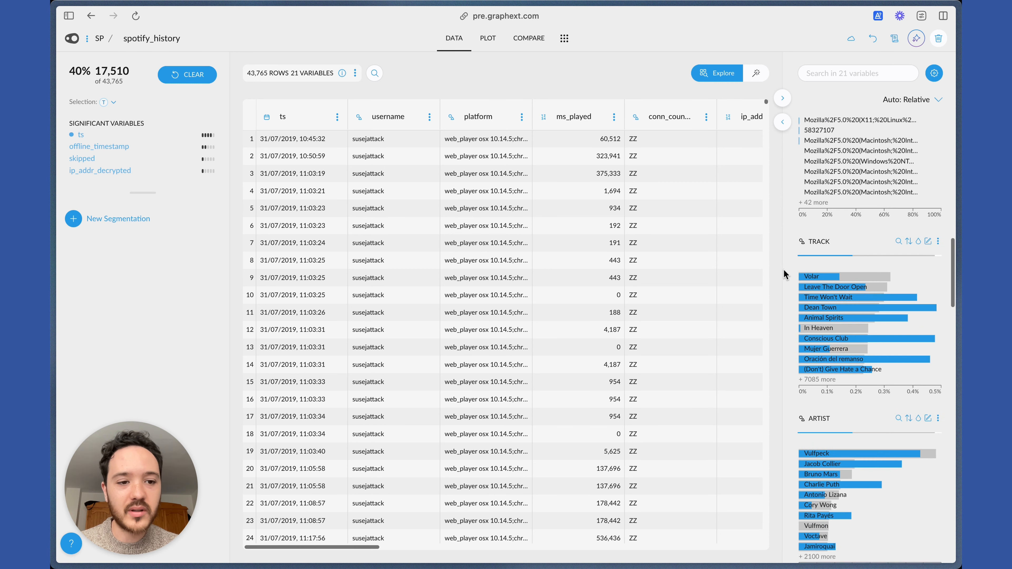
pyautogui.click(938, 241)
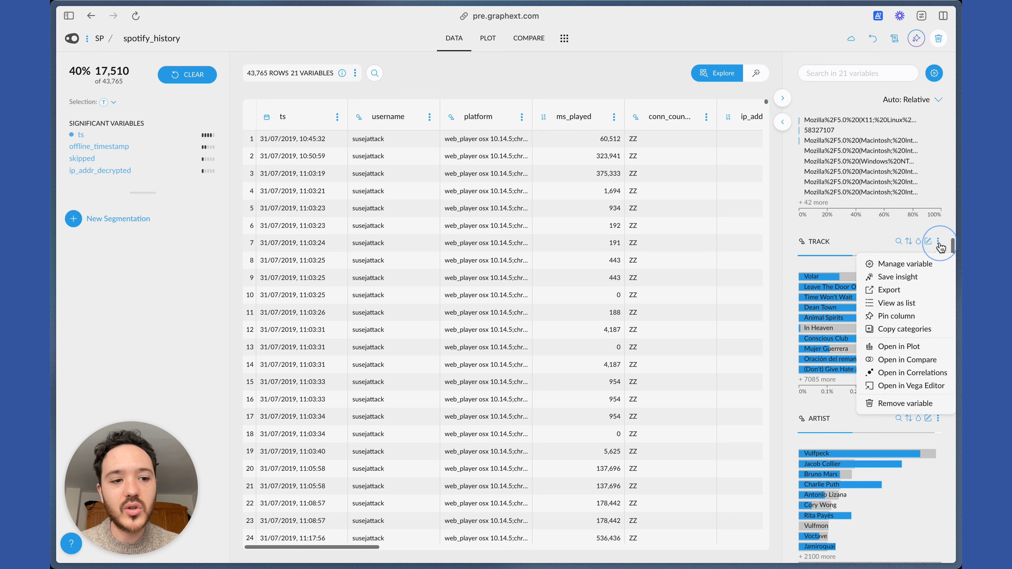
pyautogui.click(897, 316)
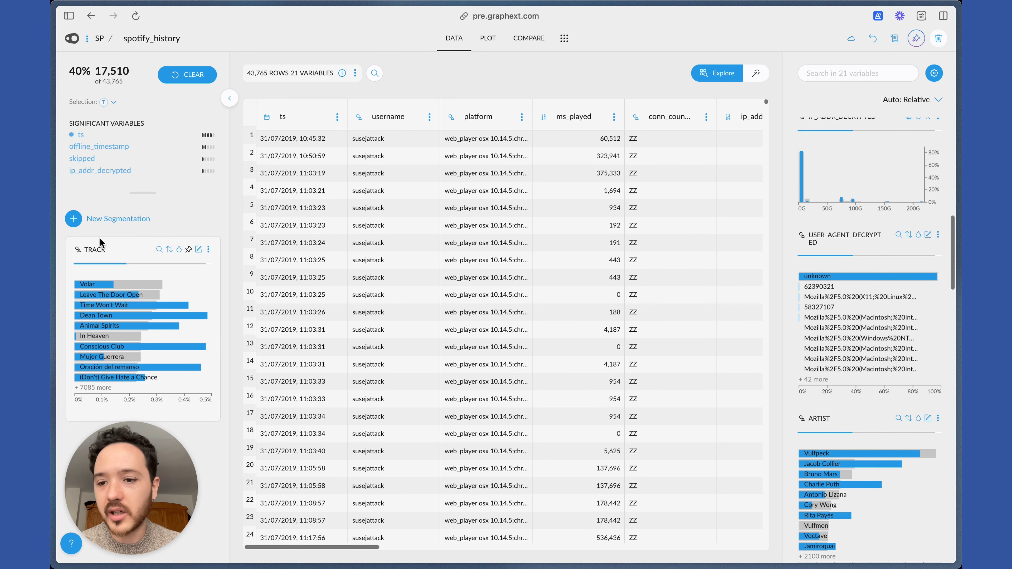
pyautogui.moveTo(142, 193); pyautogui.dragTo(146, 177)
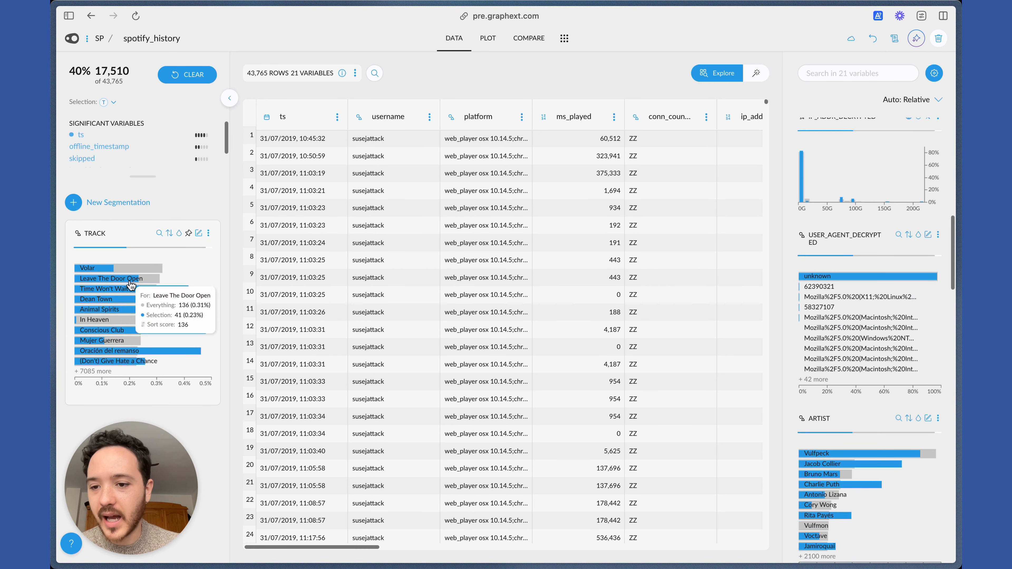
# Sort the pinned track chart by frequency in the selection.
pyautogui.scroll(10, 861, 280)
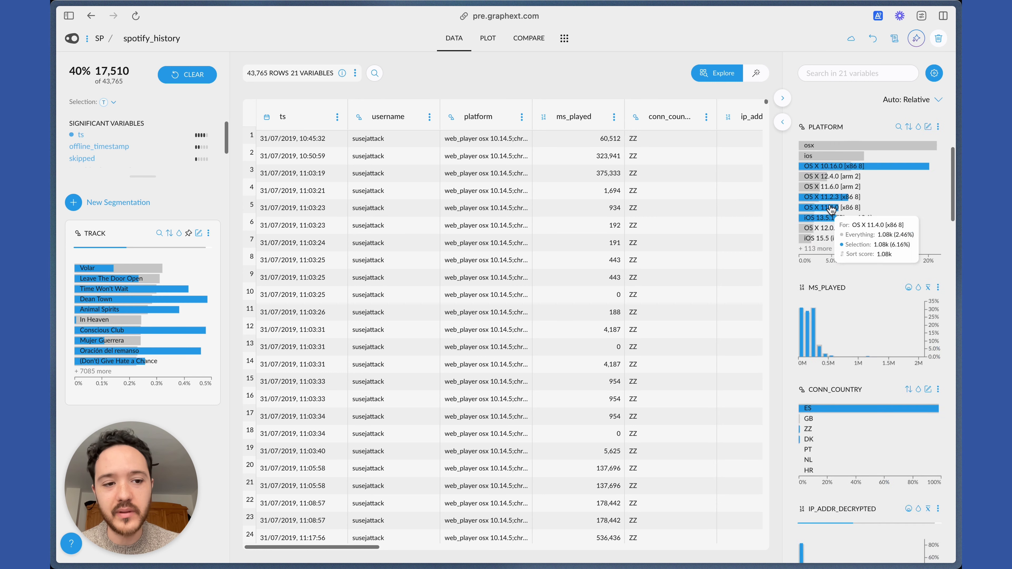
pyautogui.click(171, 238)
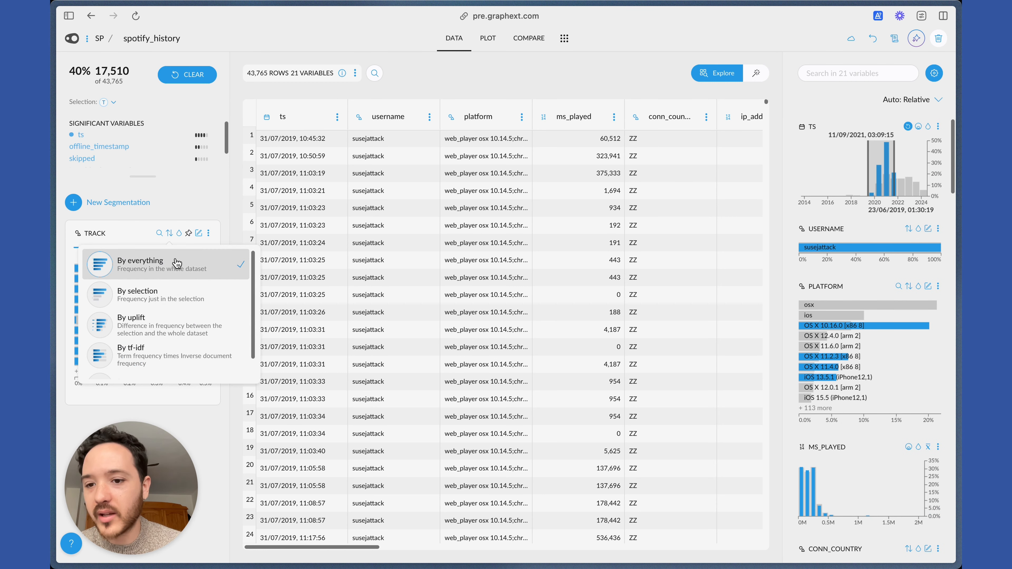
pyautogui.click(176, 294)
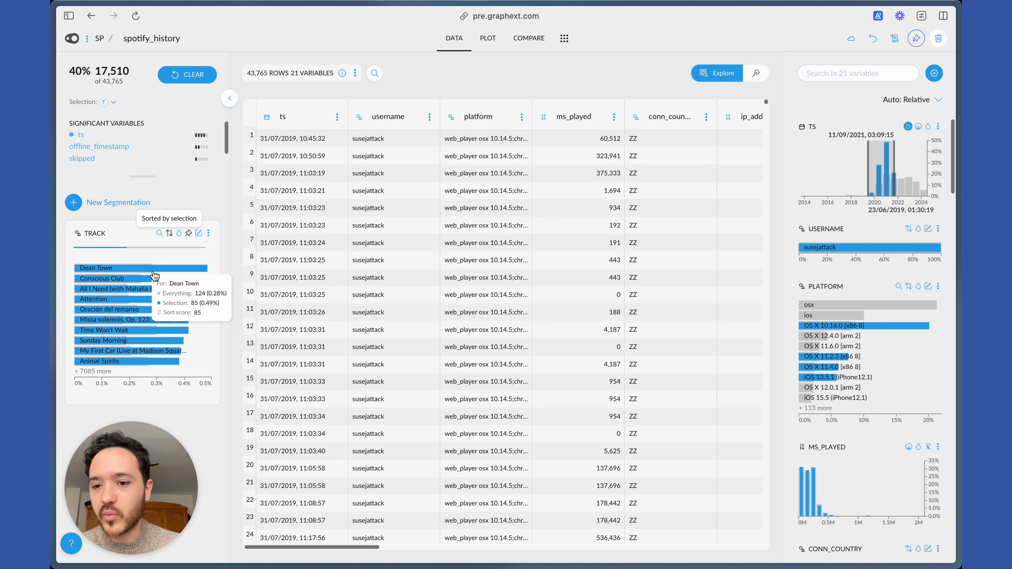
# Shift the ts date selection forward in stages to about 08/12/2021 to 27/04/2023 to compare the top tracks per period.
pyautogui.moveTo(872, 179); pyautogui.dragTo(884, 174)
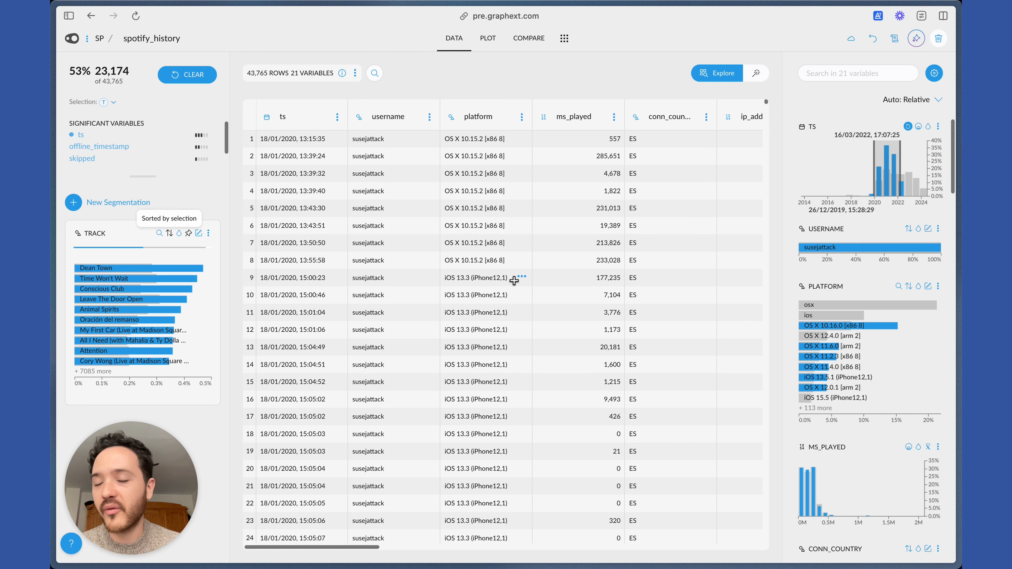
pyautogui.moveTo(875, 173); pyautogui.dragTo(887, 175)
pyautogui.moveTo(879, 176); pyautogui.dragTo(889, 179)
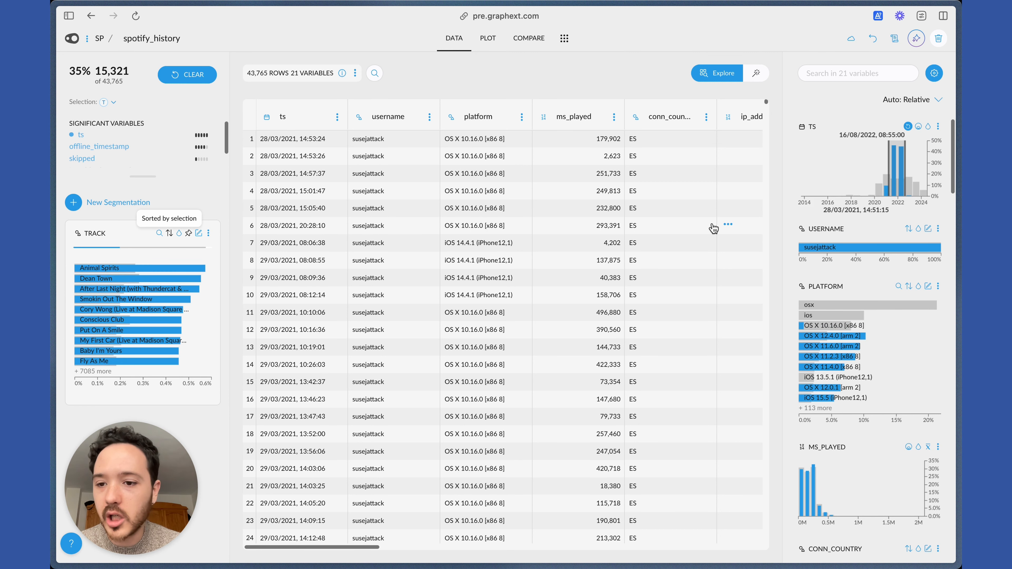
pyautogui.moveTo(897, 151); pyautogui.dragTo(904, 158)
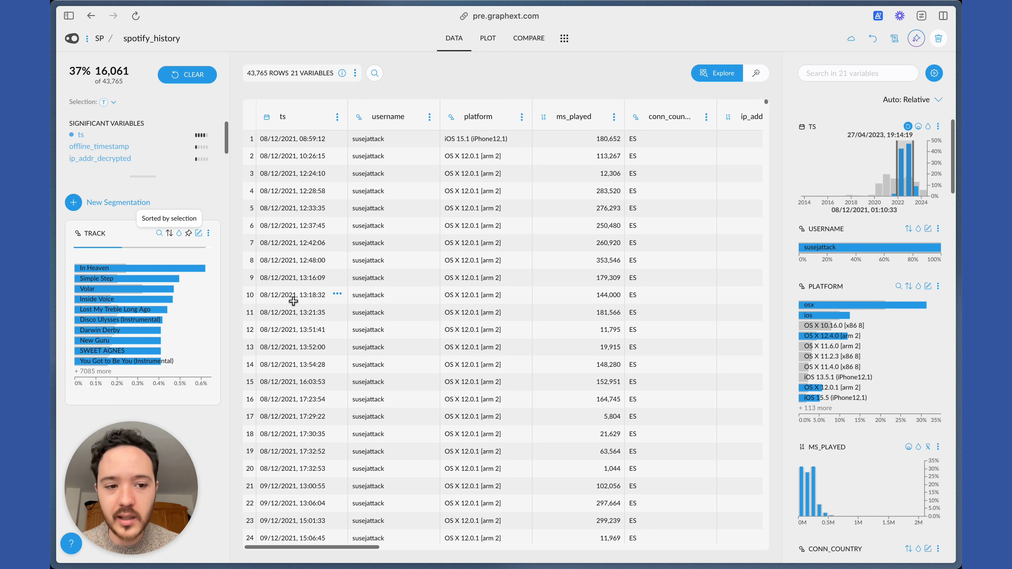
pyautogui.scroll(-3, 787, 307)
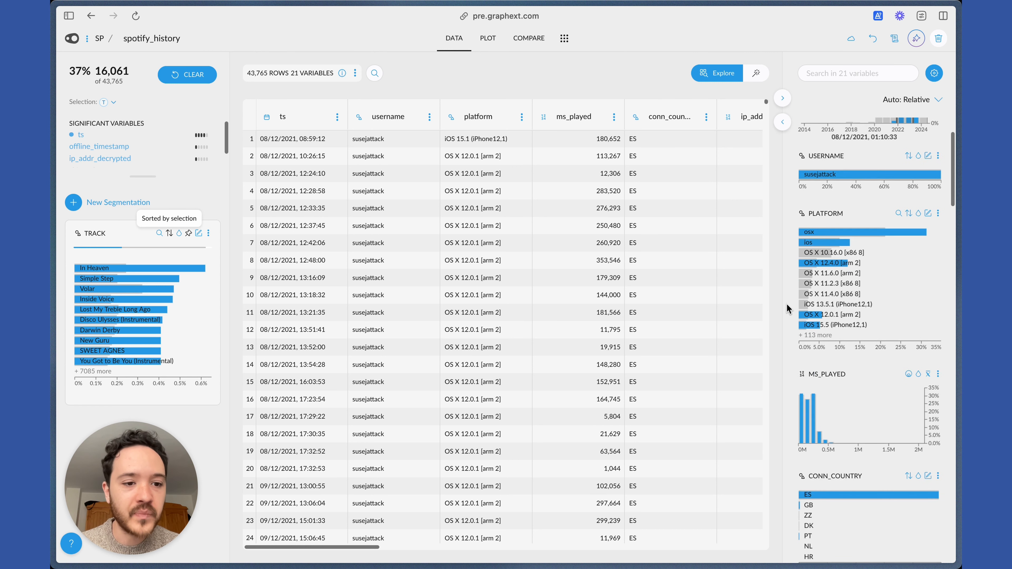
# Sort the album variable's chart by frequency in the selection.
pyautogui.scroll(3, 786, 307)
pyautogui.moveTo(842, 305)
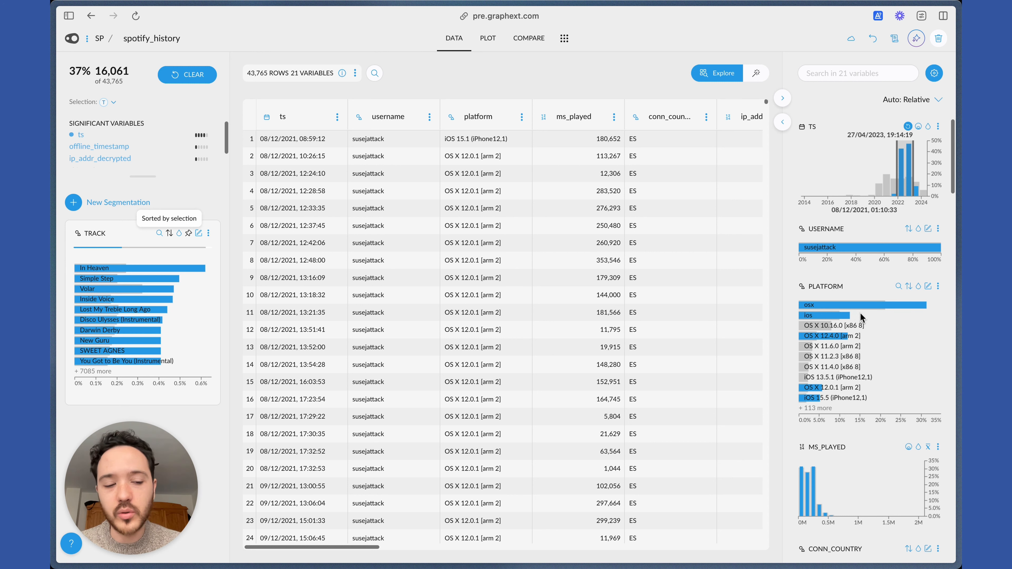
pyautogui.scroll(-5, 894, 345)
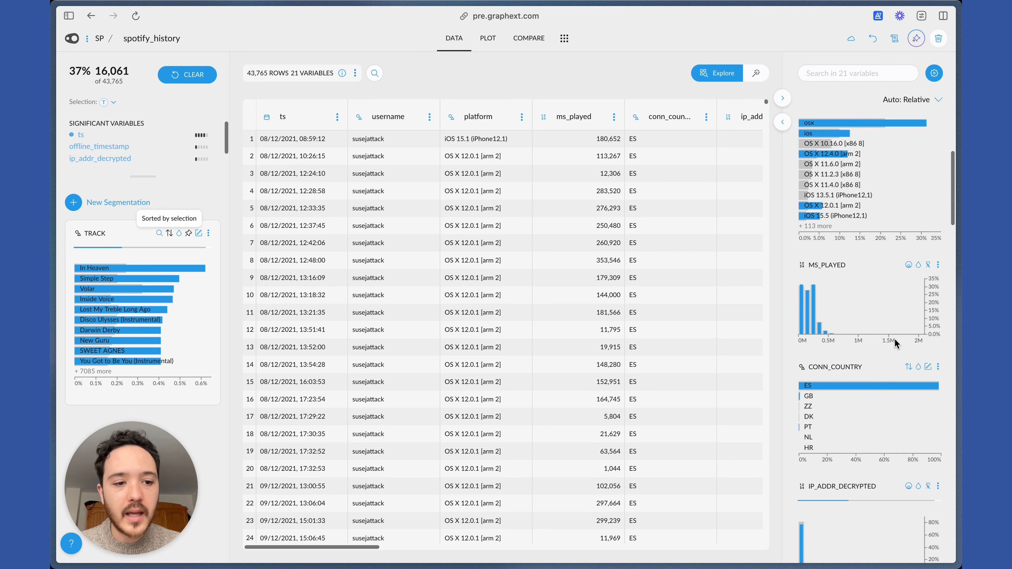
pyautogui.scroll(-12, 895, 343)
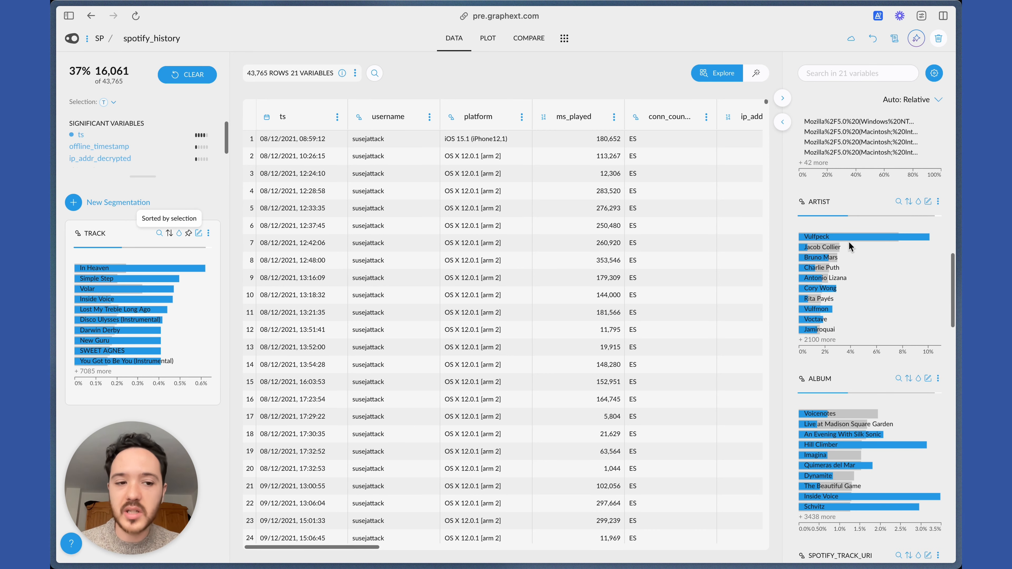
pyautogui.scroll(-3, 844, 287)
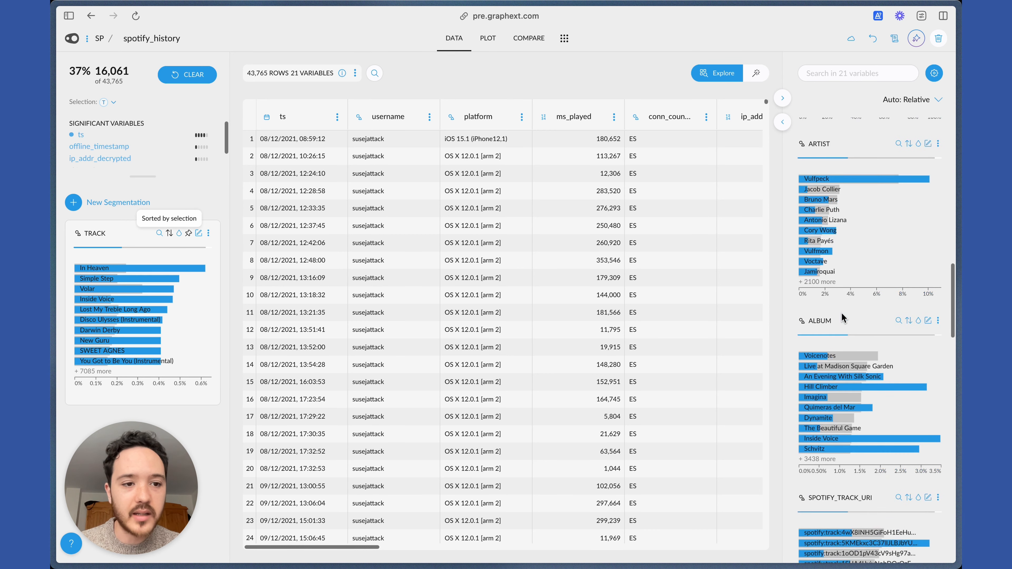
pyautogui.scroll(-1, 823, 338)
pyautogui.click(908, 294)
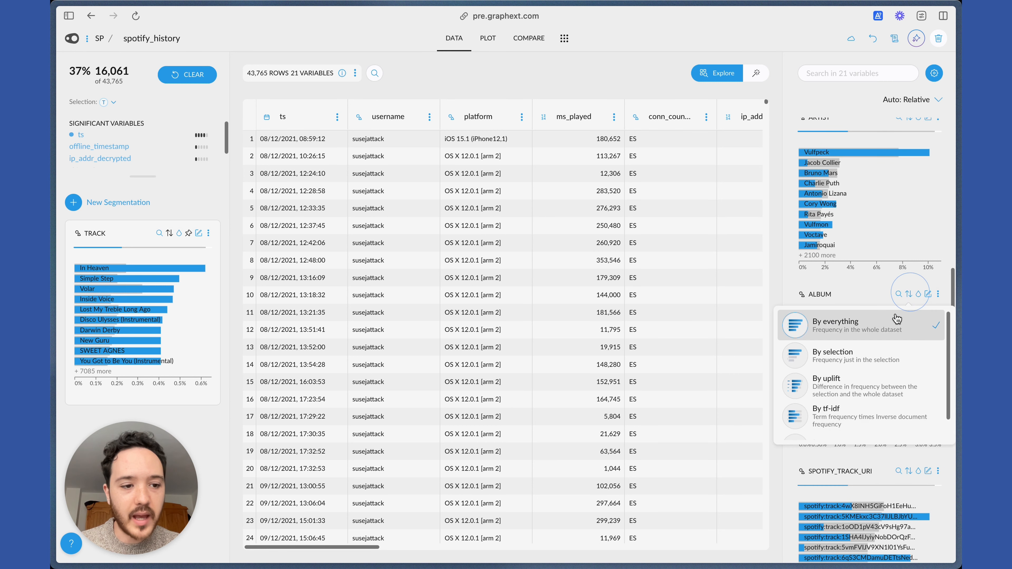
pyautogui.click(843, 350)
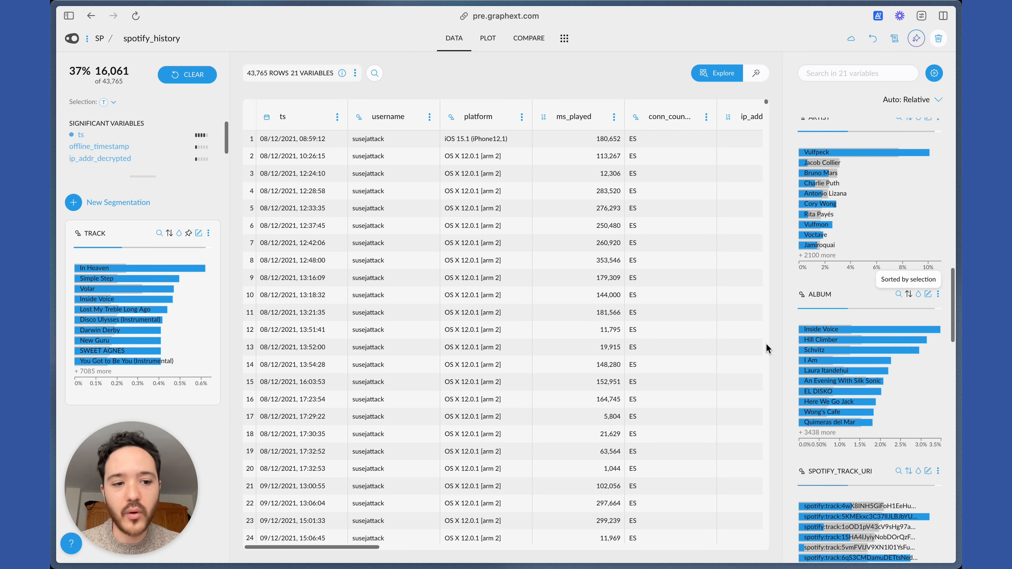
# Examine the remaining variable charts for the selected period, from the track URIs and episodes to start and end reasons, shuffle and skipped.
pyautogui.scroll(-3, 793, 321)
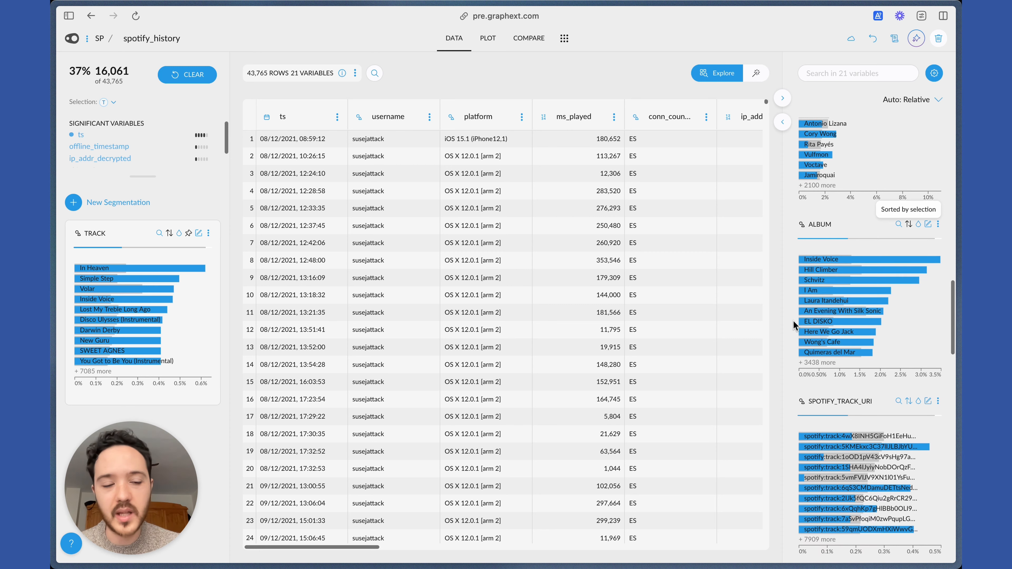
pyautogui.scroll(-20, 792, 321)
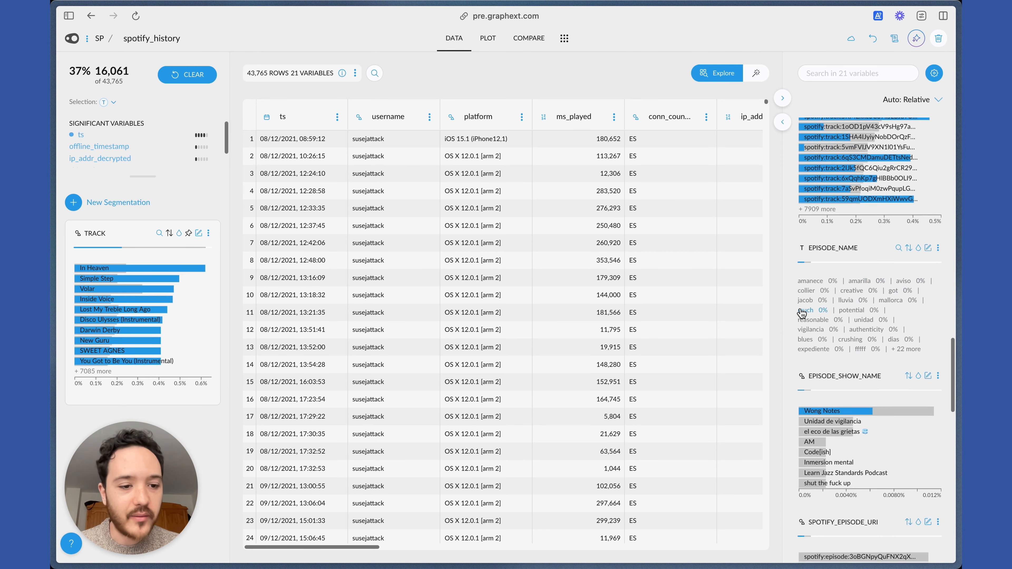
pyautogui.scroll(-8, 797, 313)
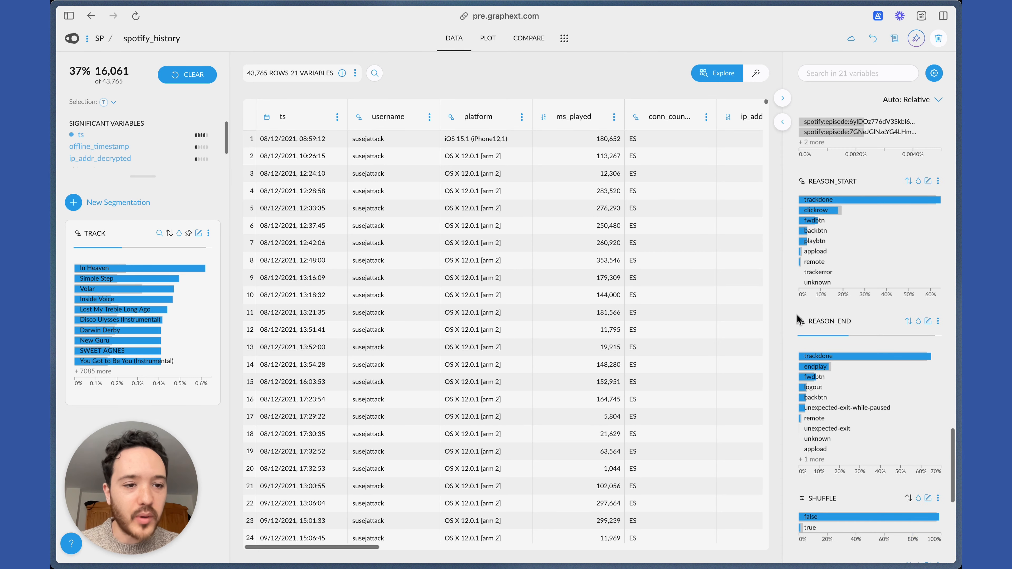
pyautogui.scroll(-8, 798, 319)
pyautogui.moveTo(817, 330)
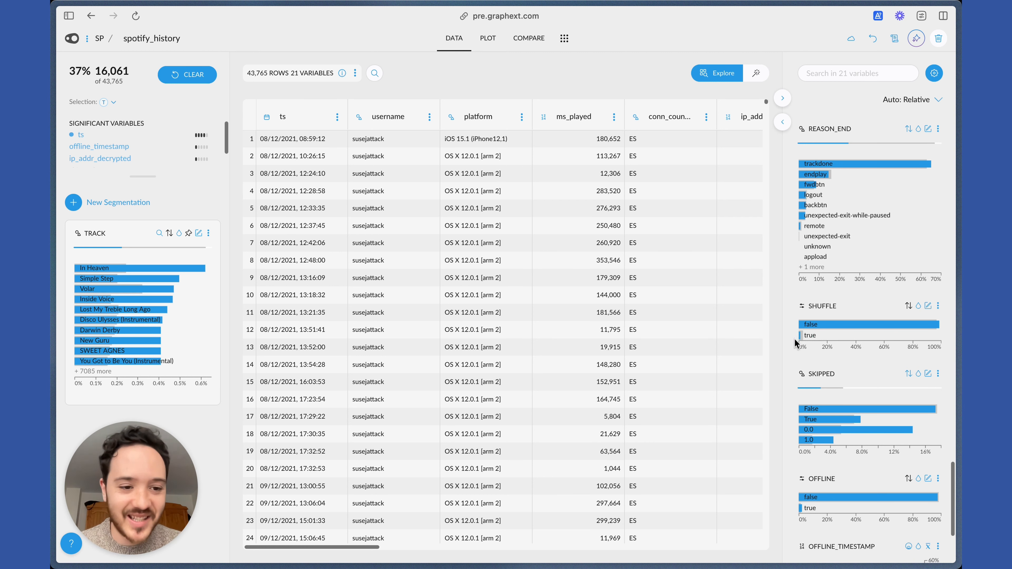
pyautogui.scroll(-2, 795, 334)
pyautogui.scroll(6, 794, 336)
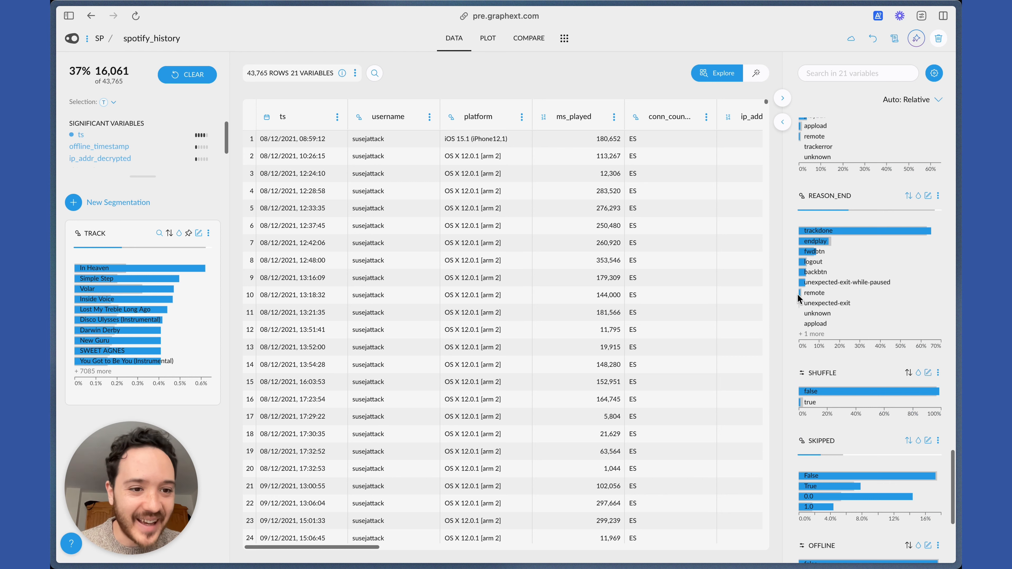
pyautogui.scroll(1, 796, 286)
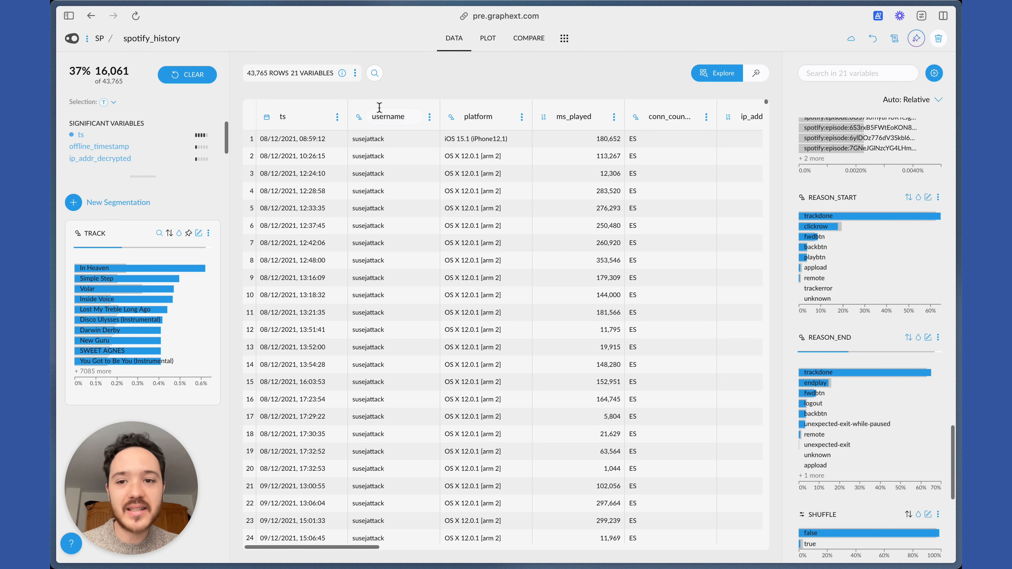
# Clear the date selection and select only the plays of Leave The Door Open in the pinned track chart.
pyautogui.click(185, 75)
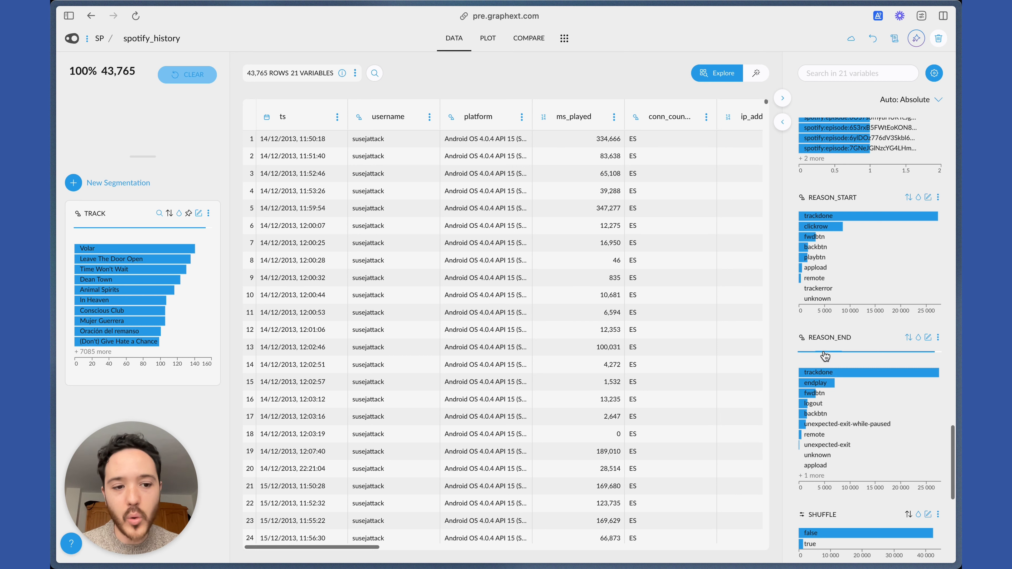
pyautogui.moveTo(821, 388)
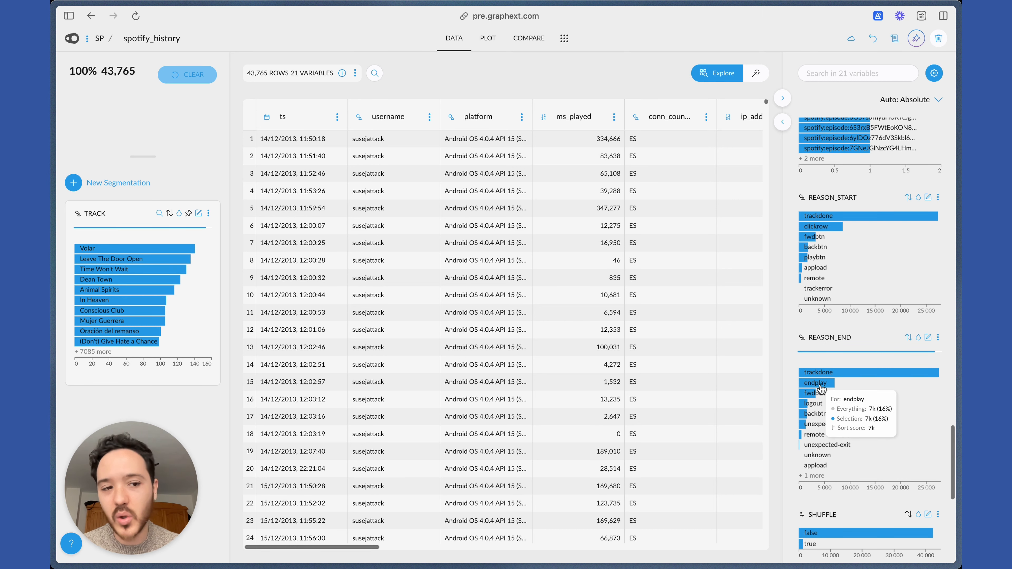
pyautogui.scroll(20, 811, 207)
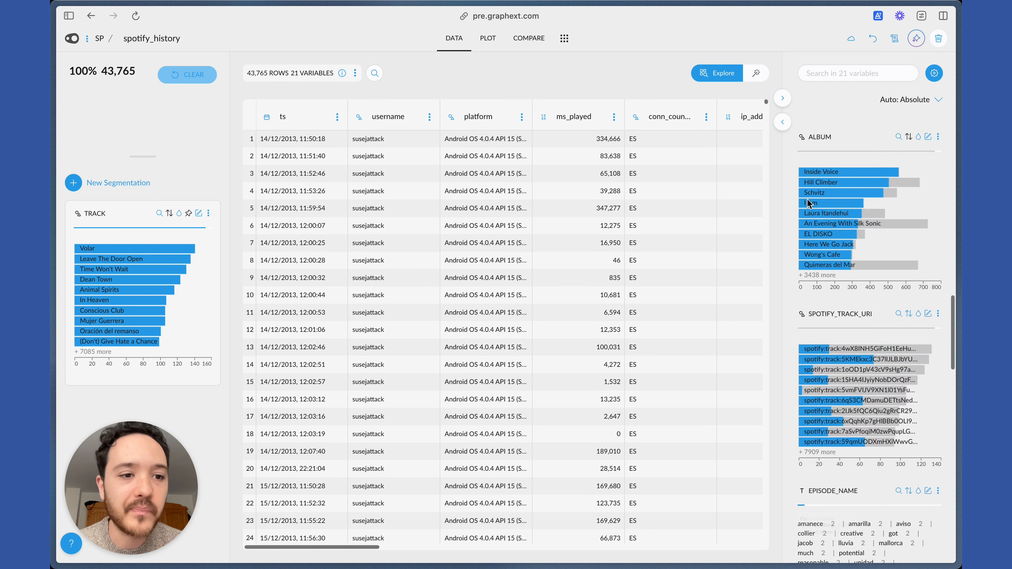
pyautogui.scroll(15, 837, 219)
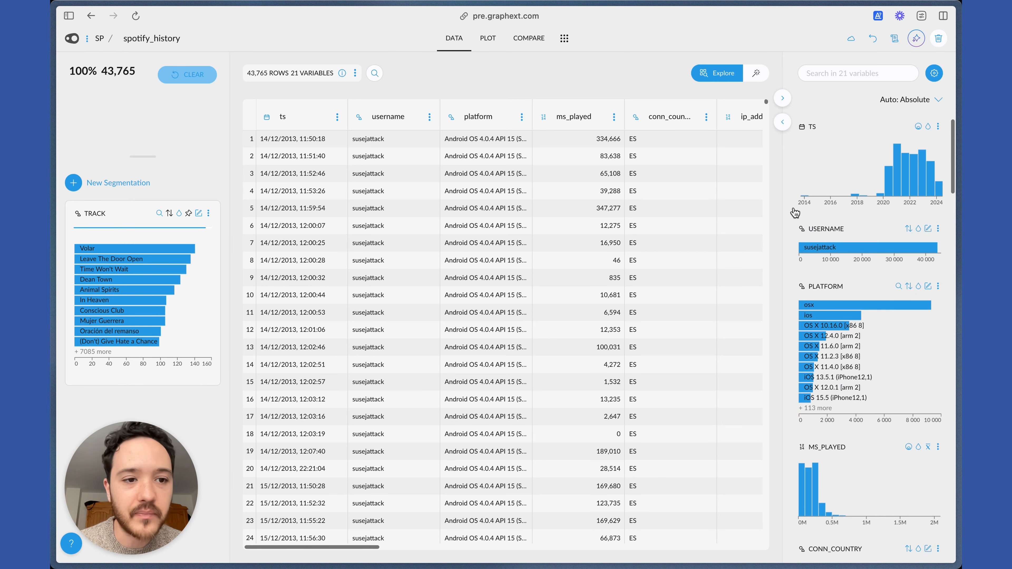
pyautogui.moveTo(156, 259)
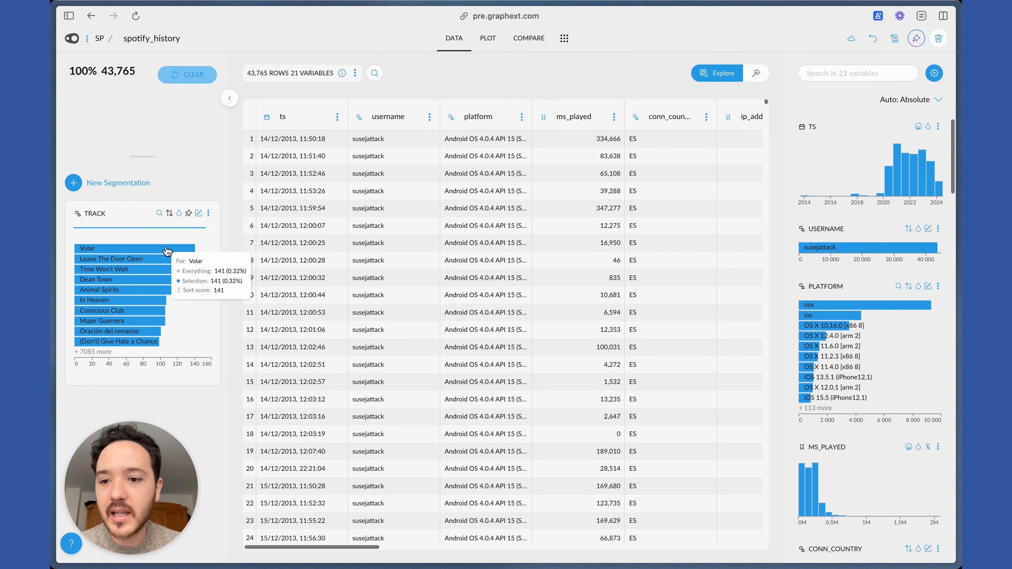
pyautogui.click(142, 259)
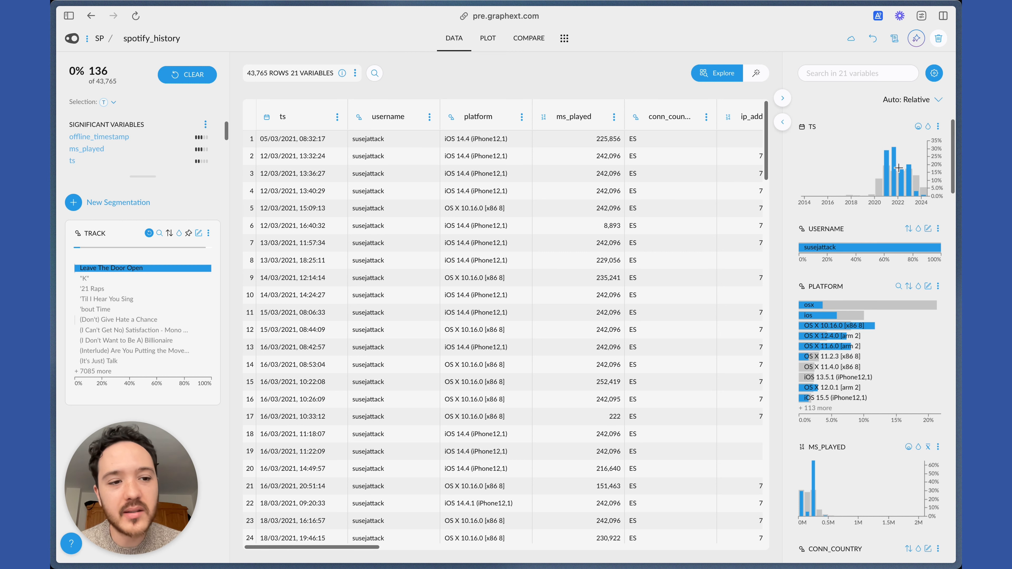
# Plot the ts variable as an enlarged bar chart of the selected plays, grouped by 1 month.
pyautogui.click(937, 126)
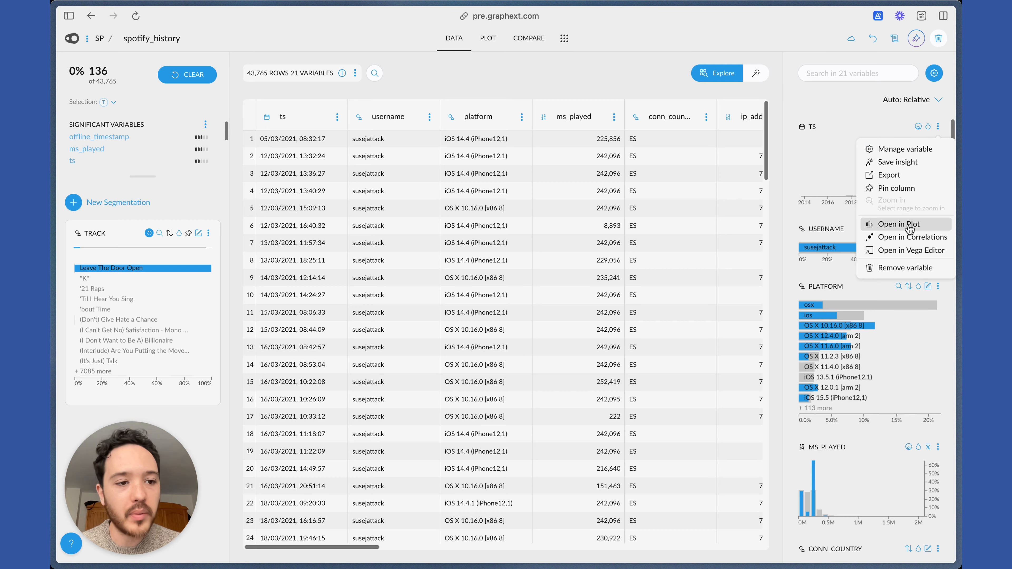
pyautogui.click(908, 226)
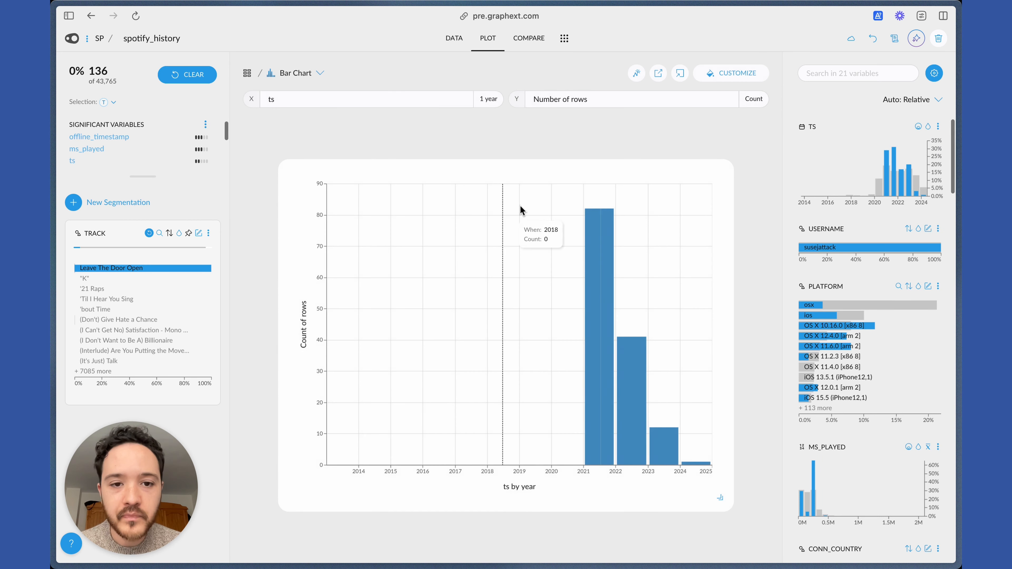
pyautogui.doubleClick(720, 497)
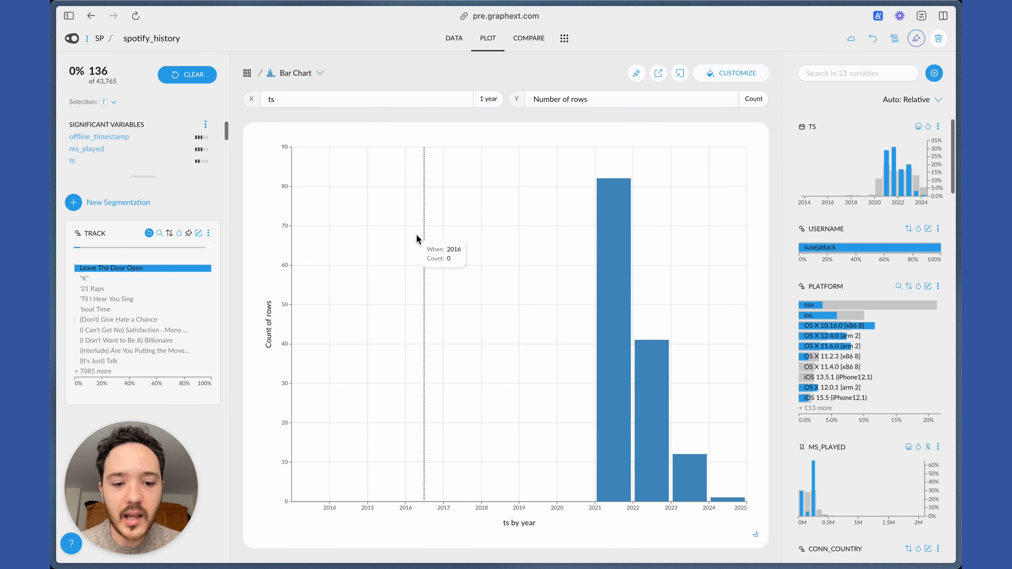
pyautogui.click(486, 99)
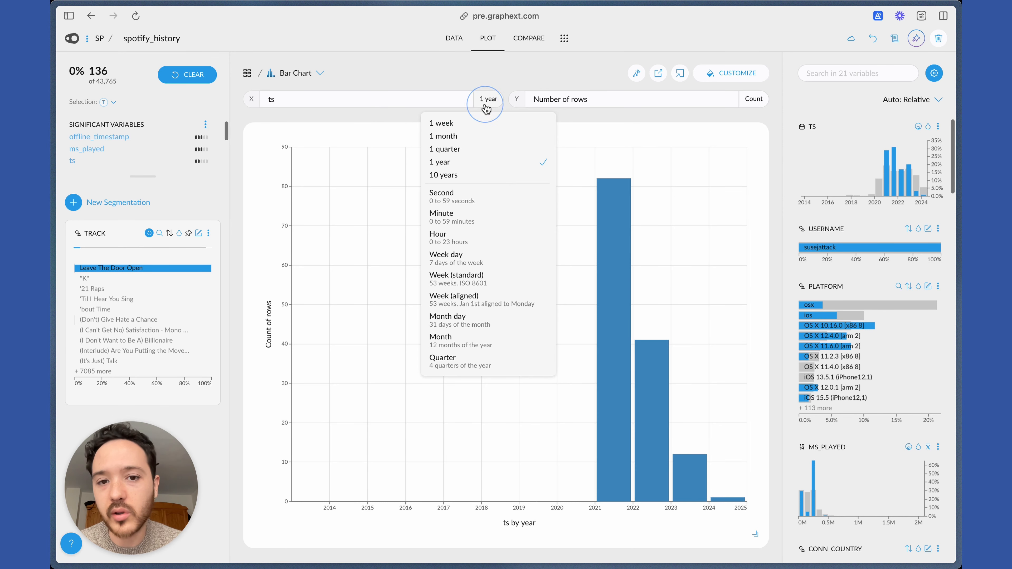
pyautogui.click(478, 136)
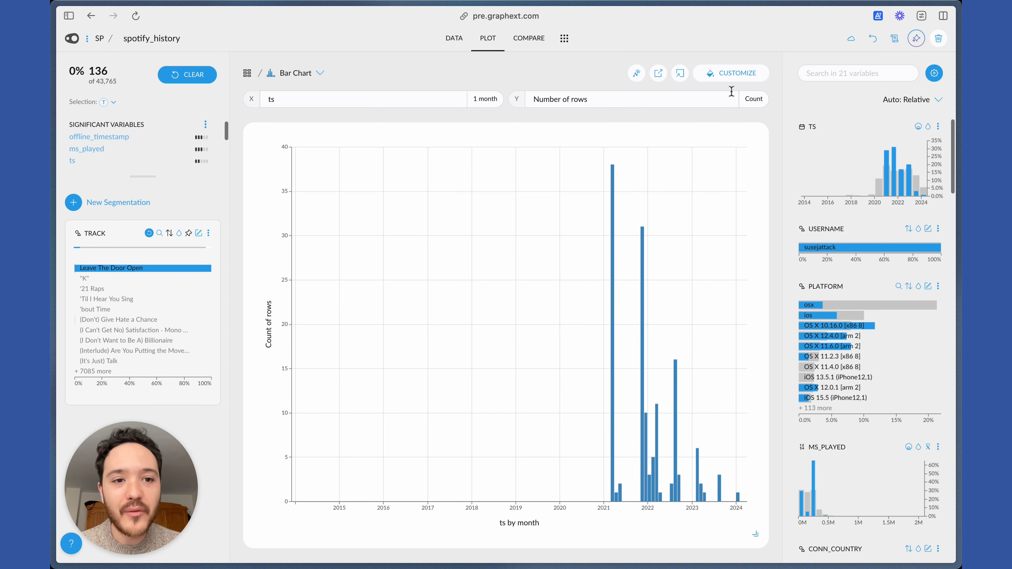
# Apply the Google Charts theme to the bar chart.
pyautogui.click(730, 75)
pyautogui.click(825, 103)
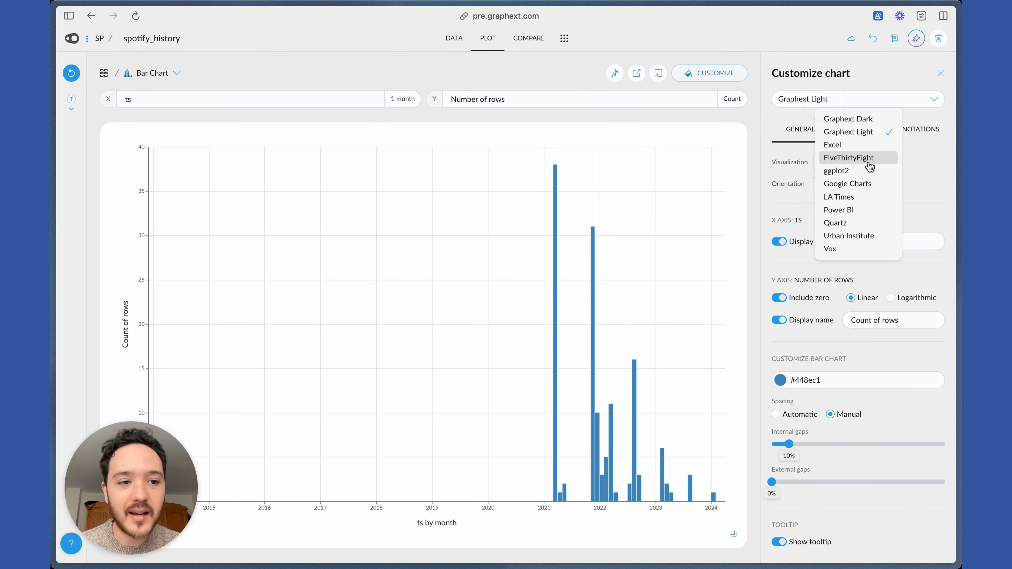
pyautogui.click(850, 185)
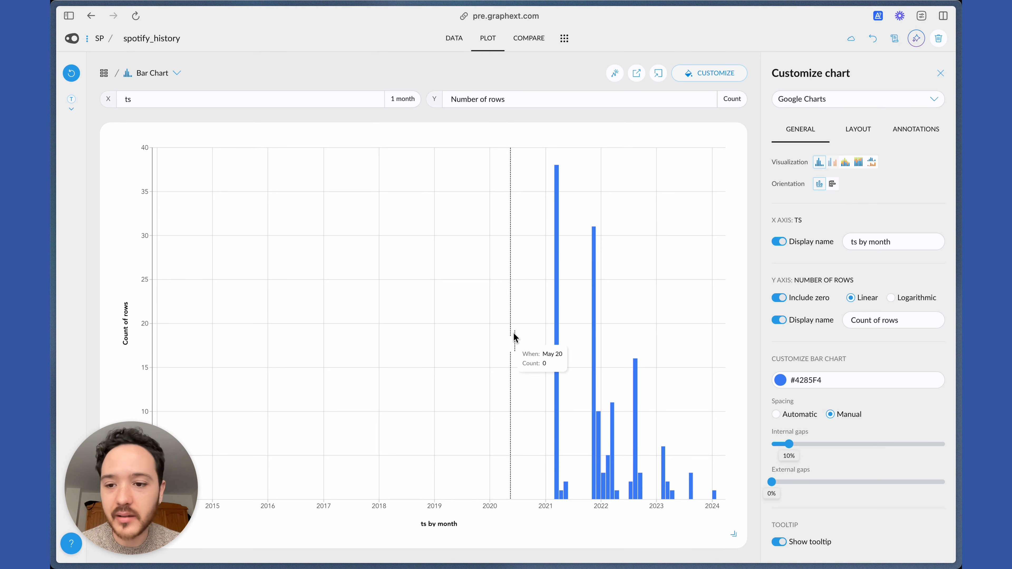
# Set the x-axis display name to "time".
pyautogui.tripleClick(877, 242)
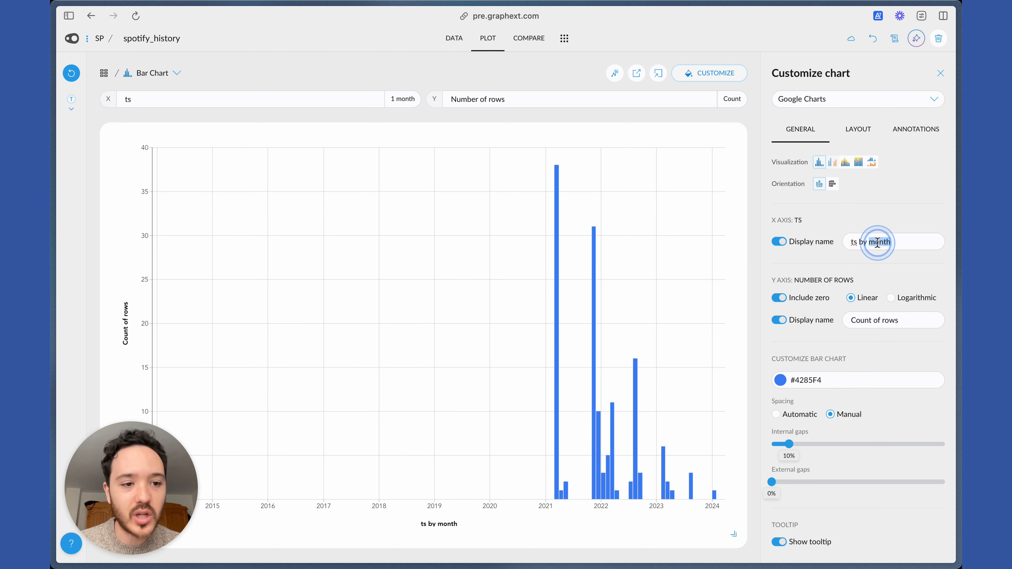
pyautogui.write('month')
pyautogui.hotkey('alt', 'BackSpace')
pyautogui.write('time')
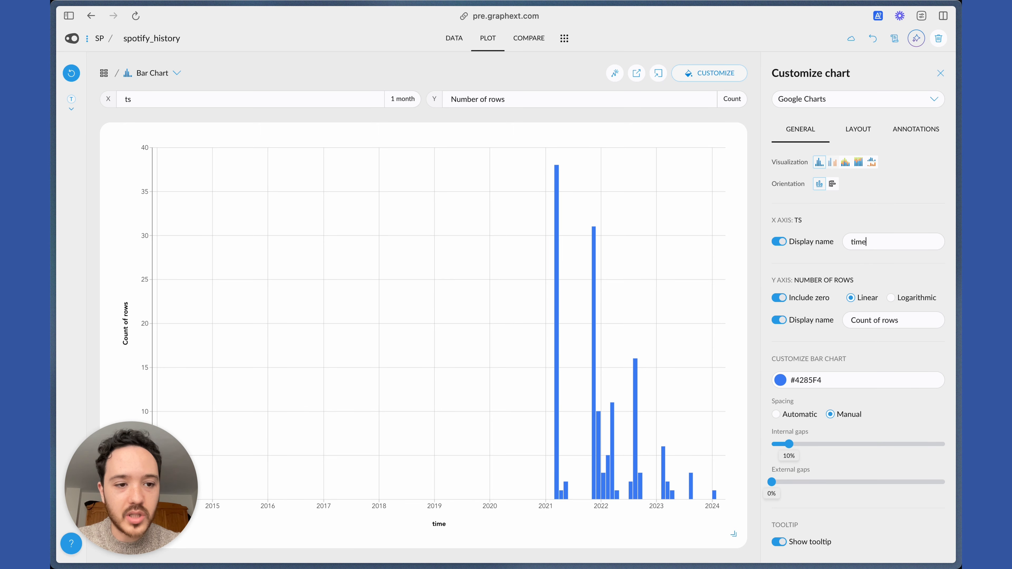
# Set the y-axis display name to "times listened".
pyautogui.tripleClick(889, 326)
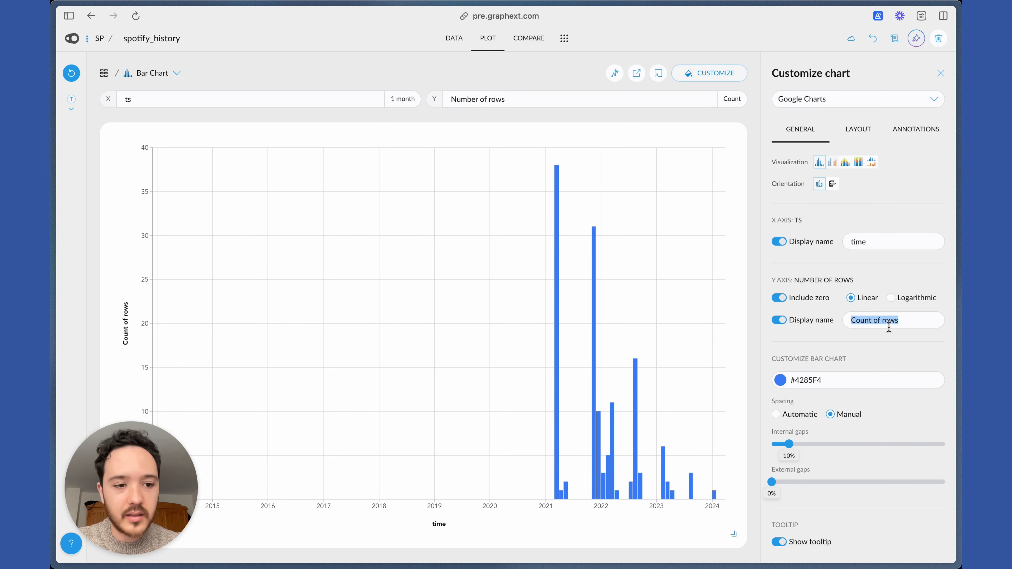
pyautogui.write('times li')
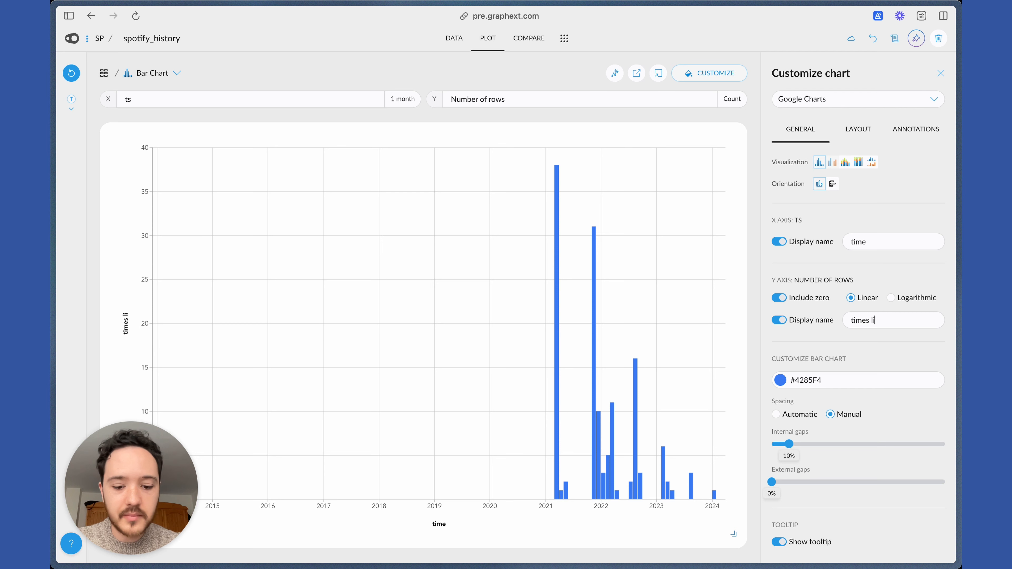
pyautogui.write('stened')
# Add the title "When did I listen to Leave the Door Open" to the bar chart.
pyautogui.click(868, 130)
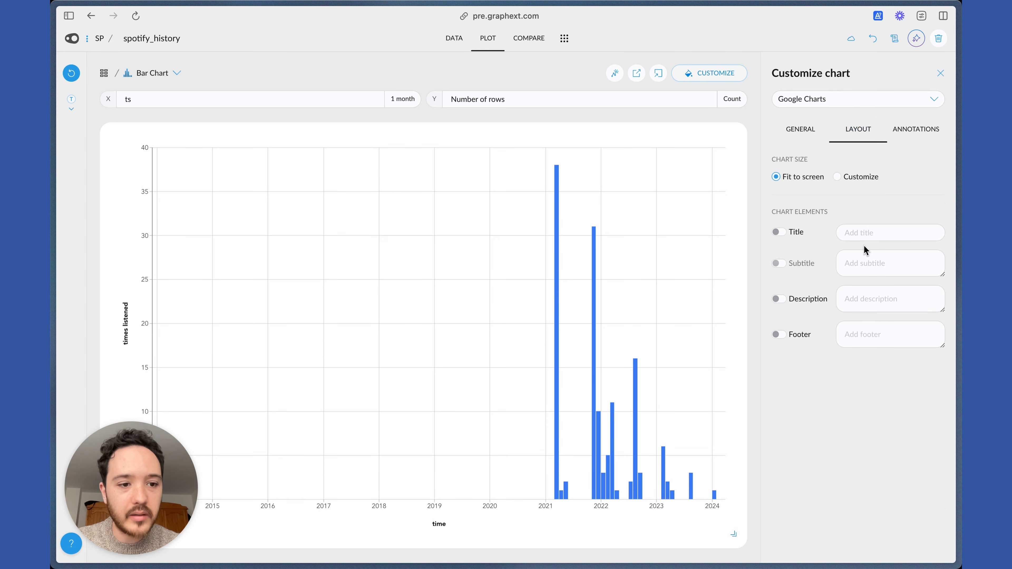
pyautogui.click(863, 235)
pyautogui.write('Top')
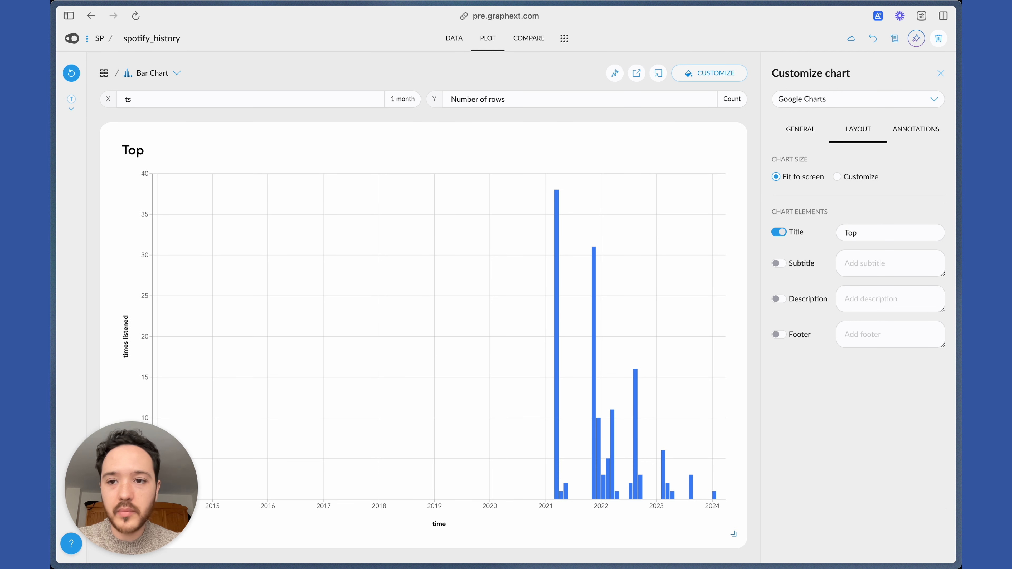
pyautogui.press('BackSpace')
pyautogui.press('BackSpace')
pyautogui.write('When did')
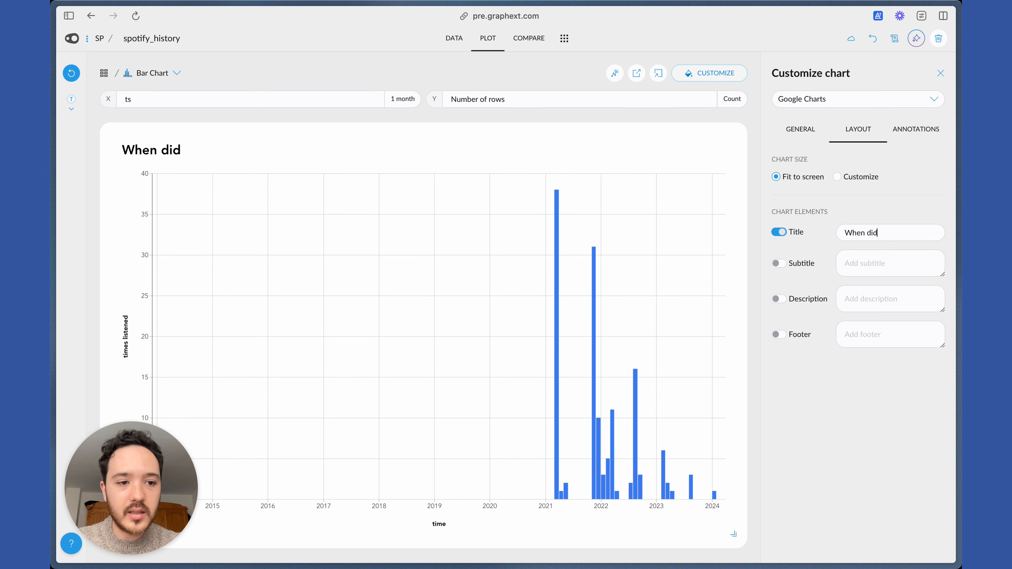
pyautogui.write(' I listen to')
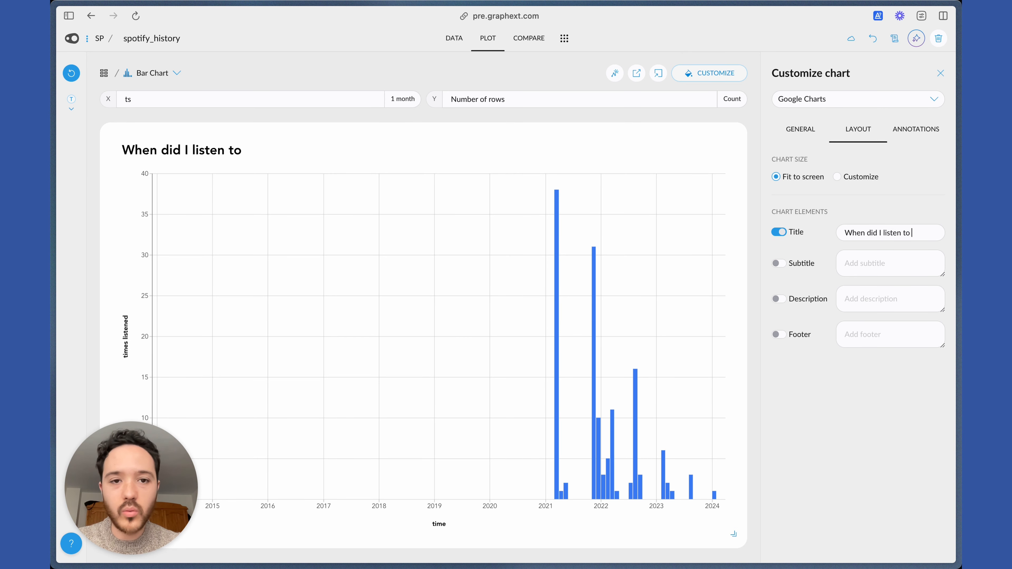
pyautogui.click(443, 41)
pyautogui.click(488, 38)
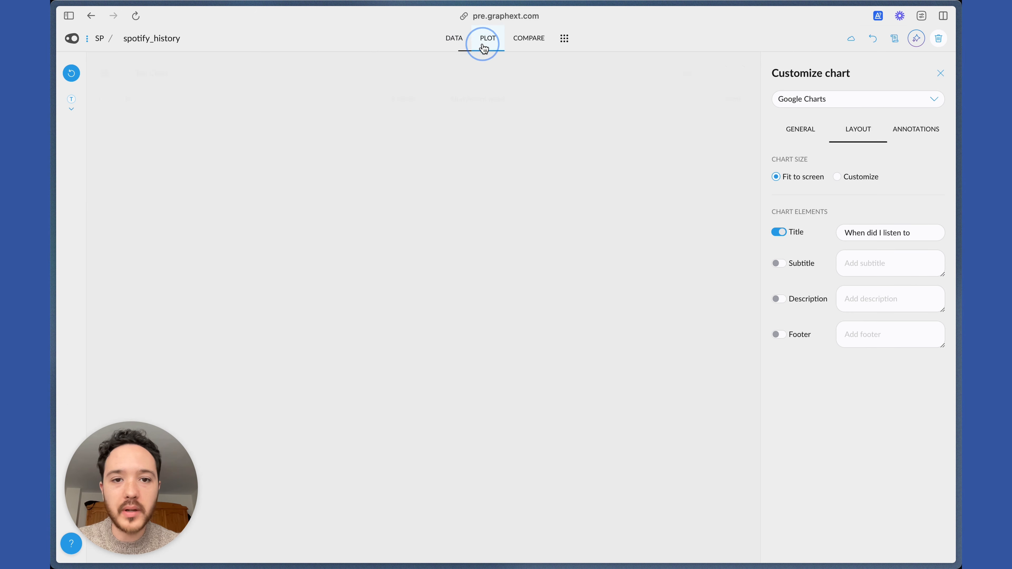
pyautogui.click(922, 233)
pyautogui.write('Leave ')
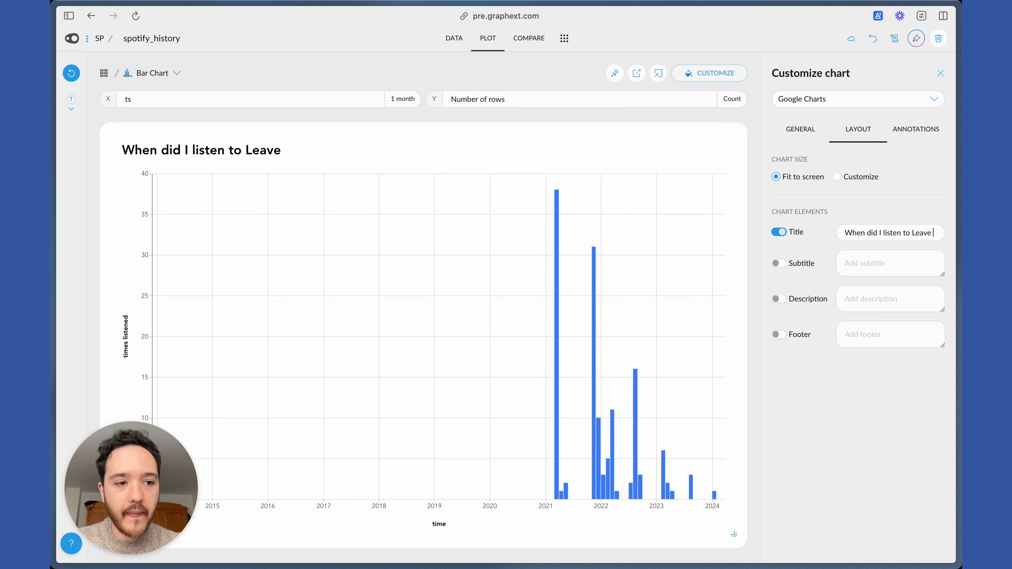
pyautogui.write('the Door Open')
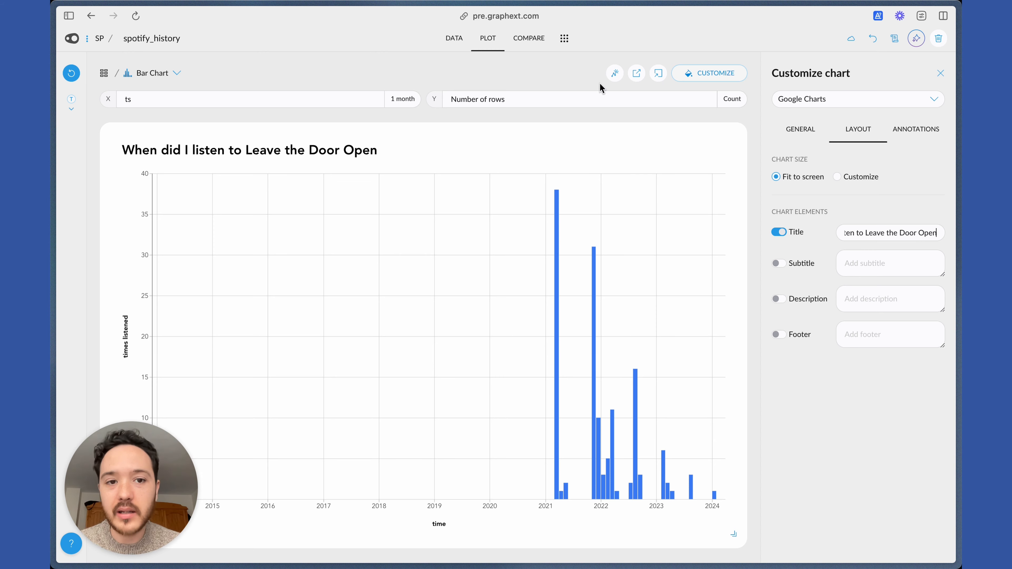
# Save the bar chart as an insight titled "When did I listen to Leave the Door Open".
pyautogui.click(614, 74)
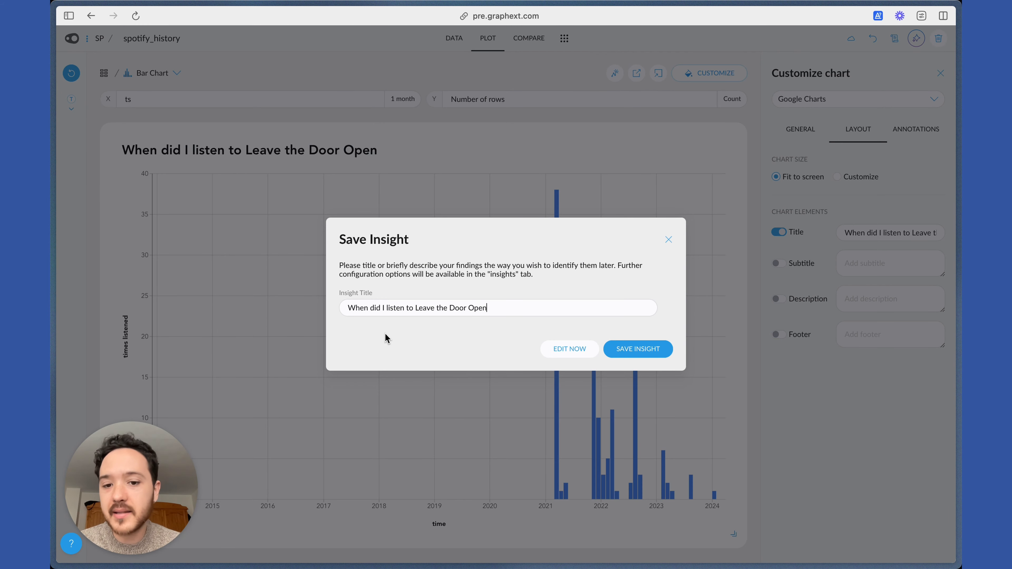
pyautogui.click(638, 349)
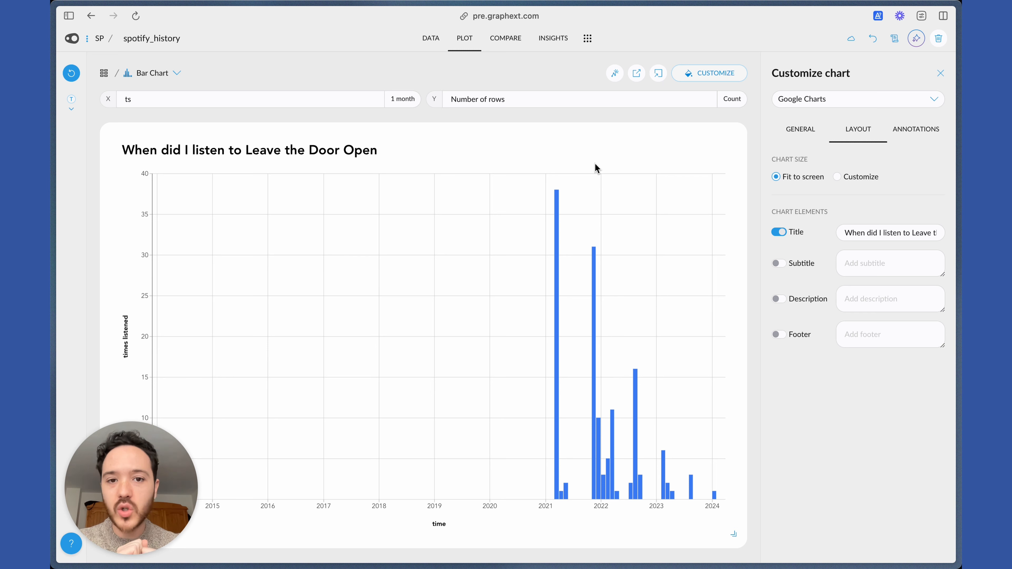
# Explore the saved Leave the Door Open insight in its interactive chart and return to the project's data table.
pyautogui.click(554, 39)
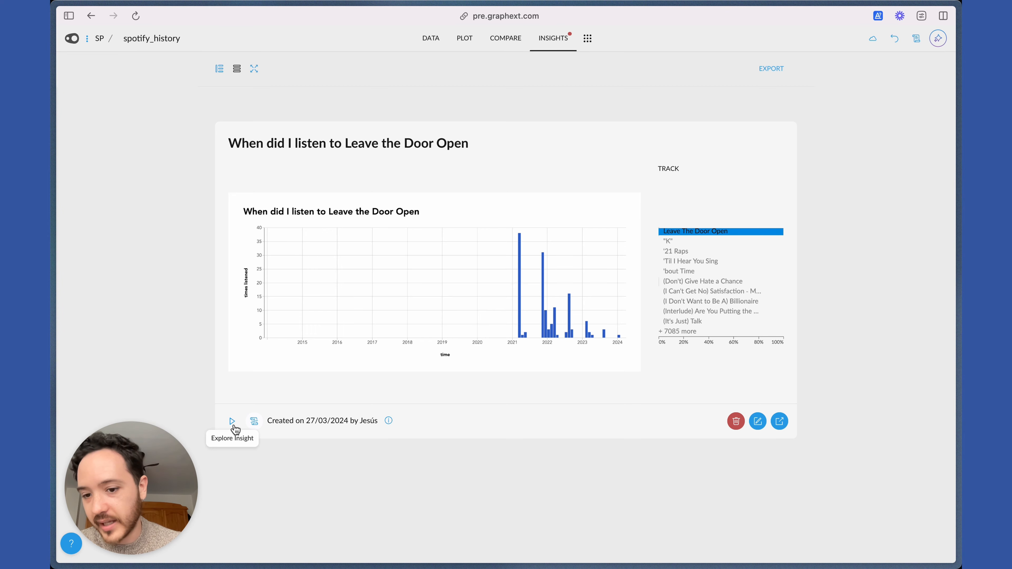
pyautogui.click(232, 421)
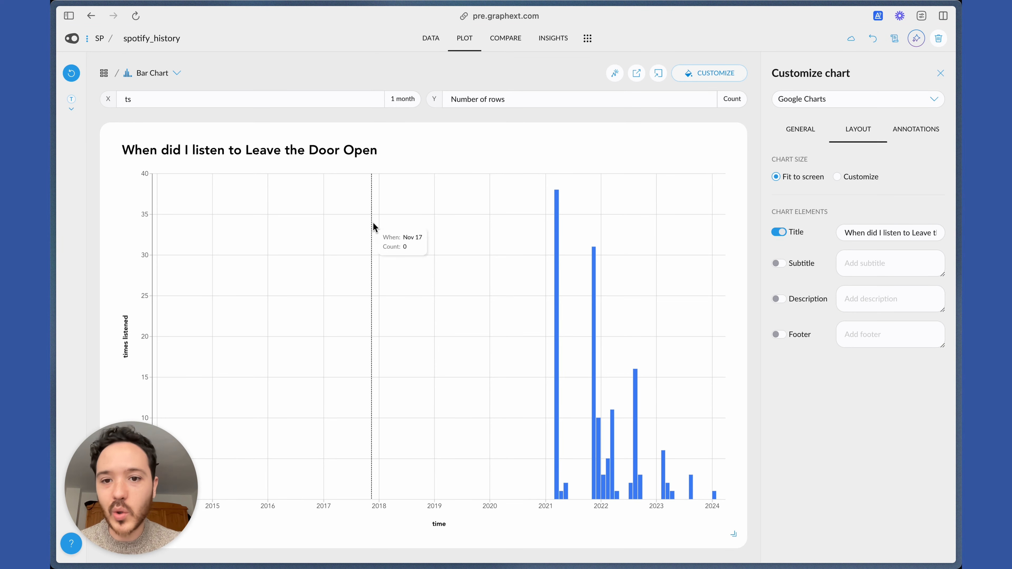
pyautogui.click(430, 38)
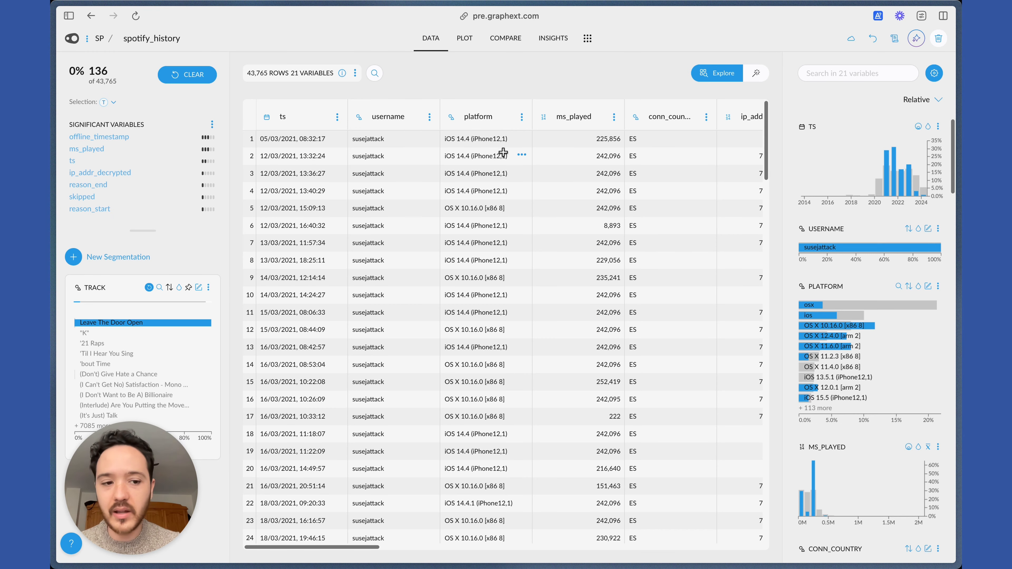